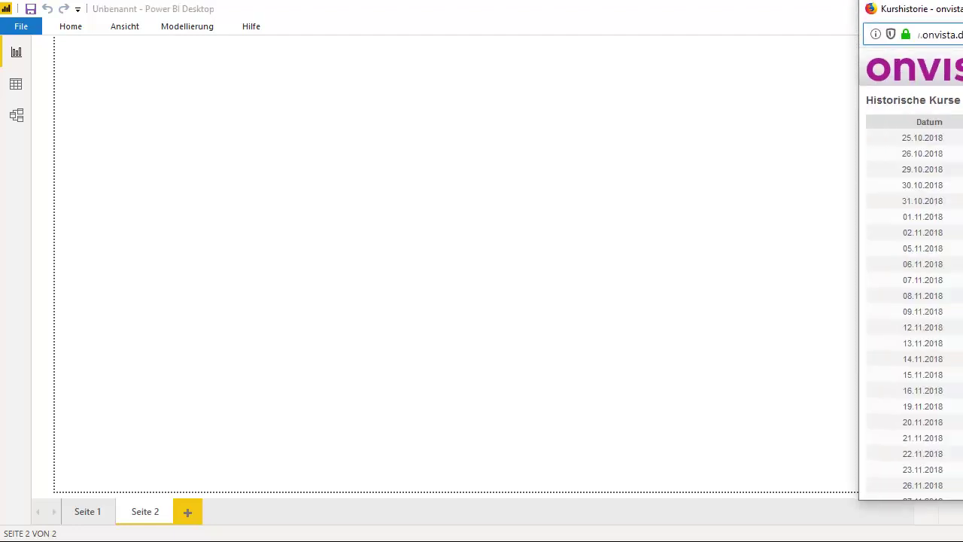
Copy the onvista Historische Kurse DAX (Xetra) page URL from Firefox, then minimize Firefox.
{"action": "left_click_drag", "start_coordinate": [960, 18], "coordinate": [422, 23]}
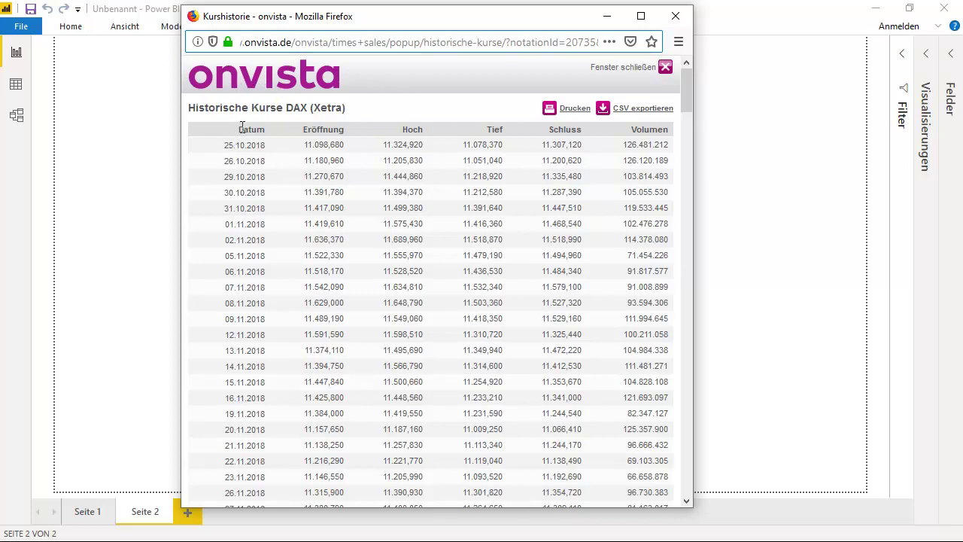
{"action": "left_click_drag", "start_coordinate": [242, 126], "coordinate": [272, 128]}
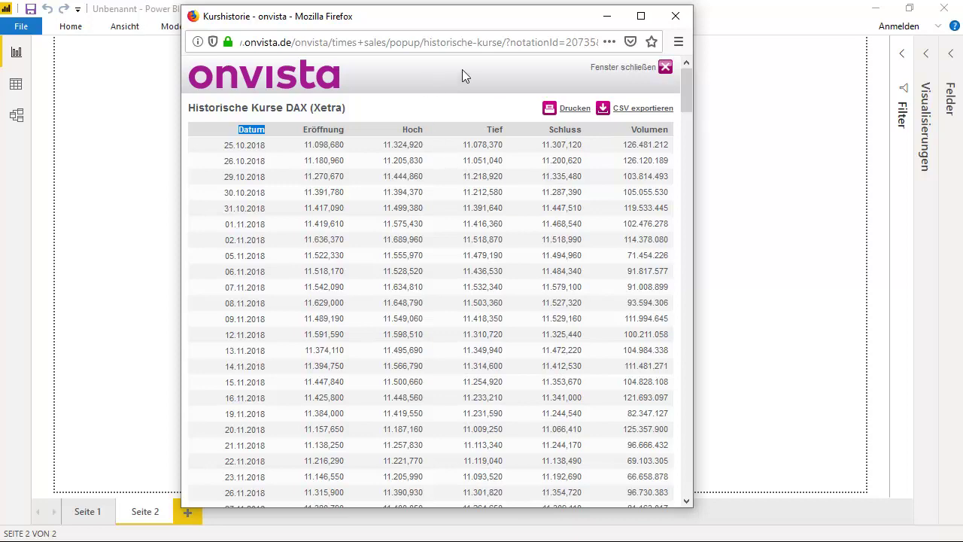
{"action": "left_click", "coordinate": [457, 44]}
{"action": "triple_click", "coordinate": [514, 39]}
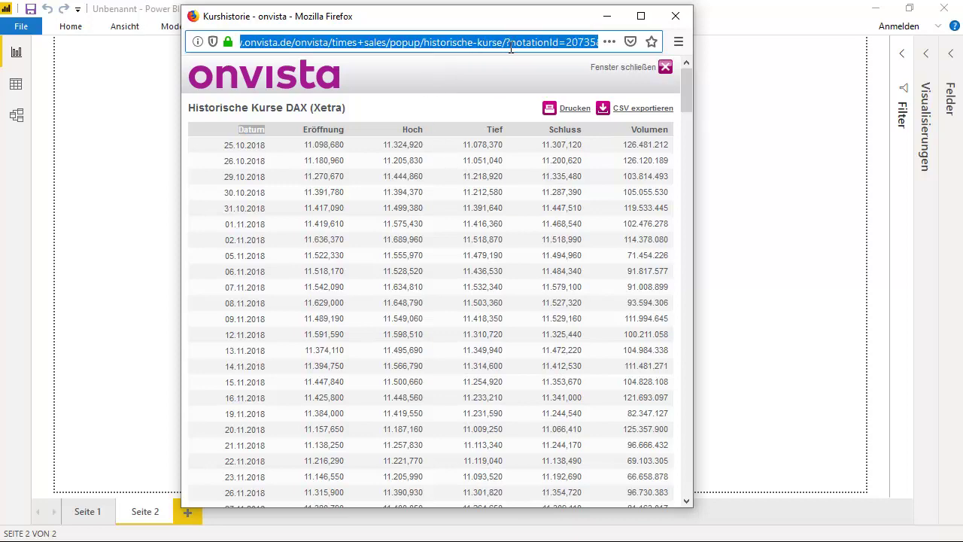
{"action": "right_click", "coordinate": [513, 43]}
{"action": "left_click", "coordinate": [545, 91]}
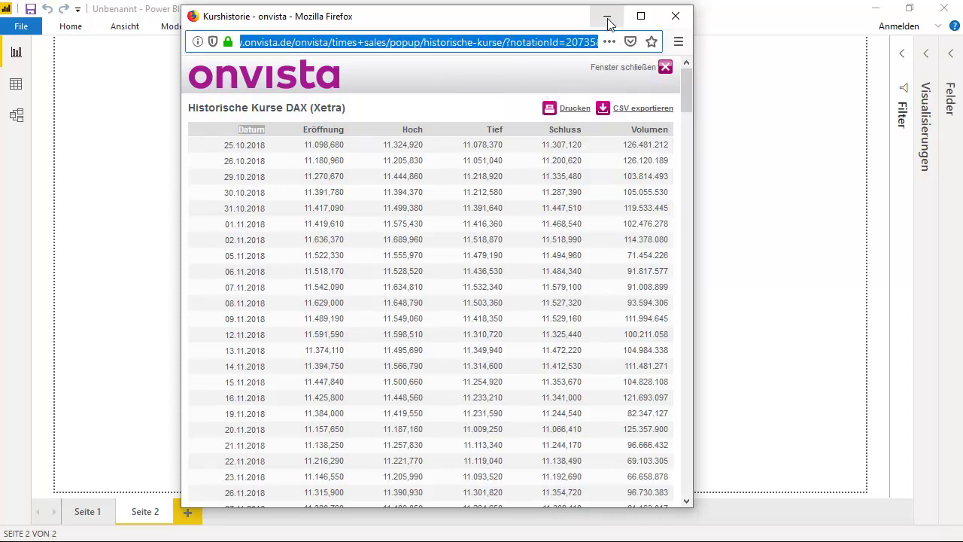
{"action": "left_click", "coordinate": [607, 16]}
Create a Web data source from the pasted onvista URL and connect to it.
{"action": "left_click", "coordinate": [83, 27]}
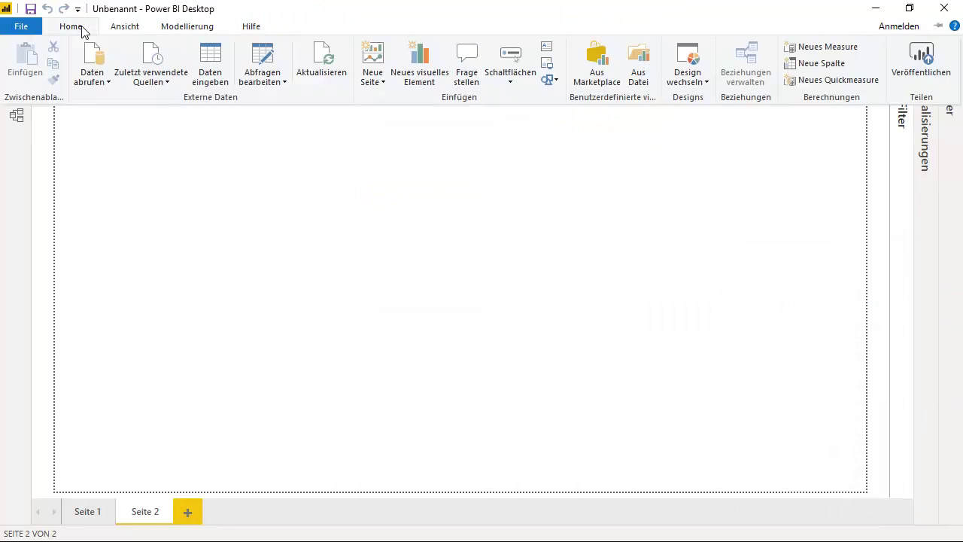
{"action": "left_click", "coordinate": [107, 83]}
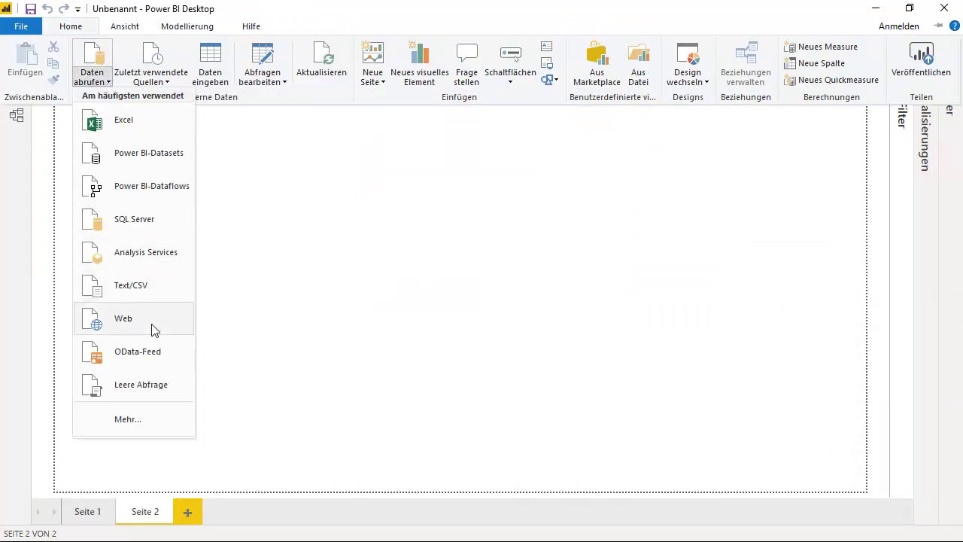
{"action": "left_click", "coordinate": [124, 319]}
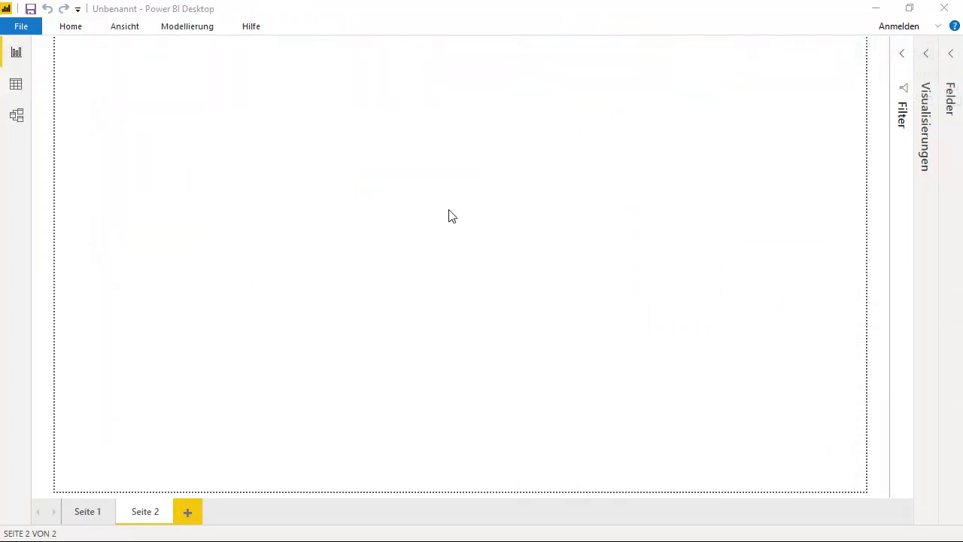
{"action": "right_click", "coordinate": [285, 281]}
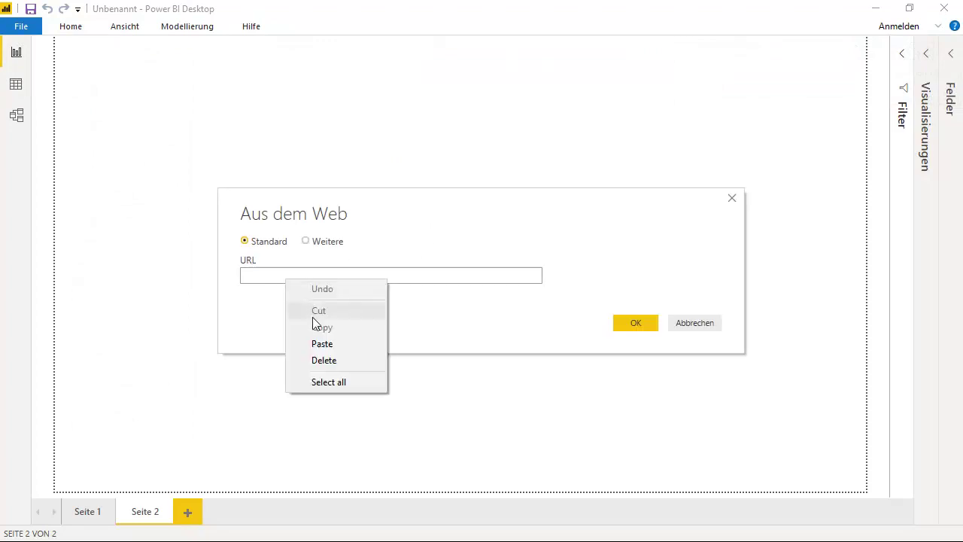
{"action": "left_click", "coordinate": [322, 343]}
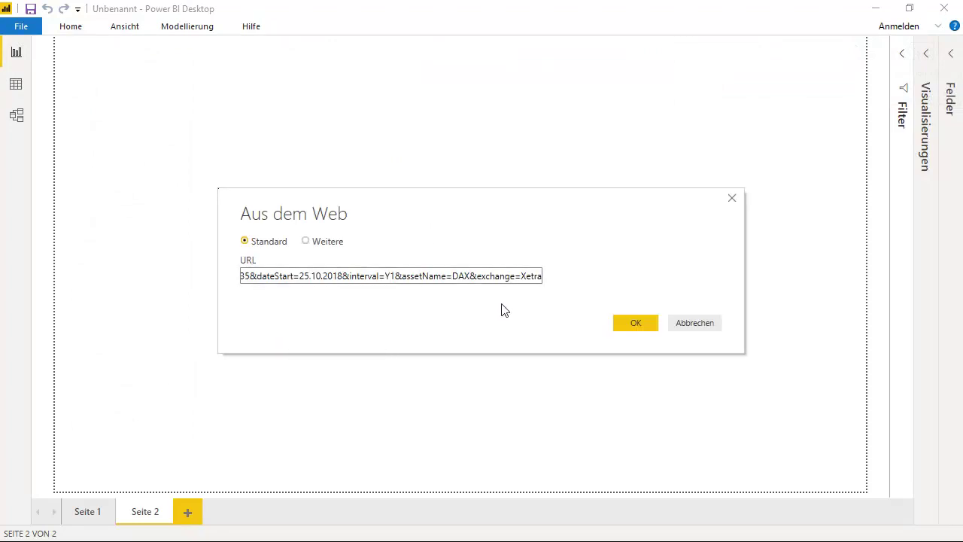
{"action": "left_click", "coordinate": [632, 322]}
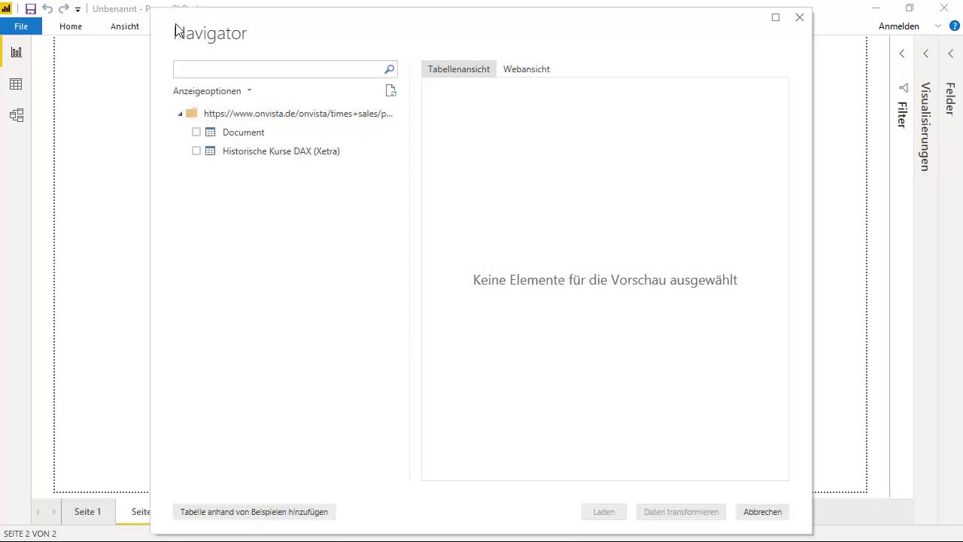
Preview the Historische Kurse DAX (Xetra) table in the Navigator and open it with Daten transformieren.
{"action": "left_click", "coordinate": [197, 152]}
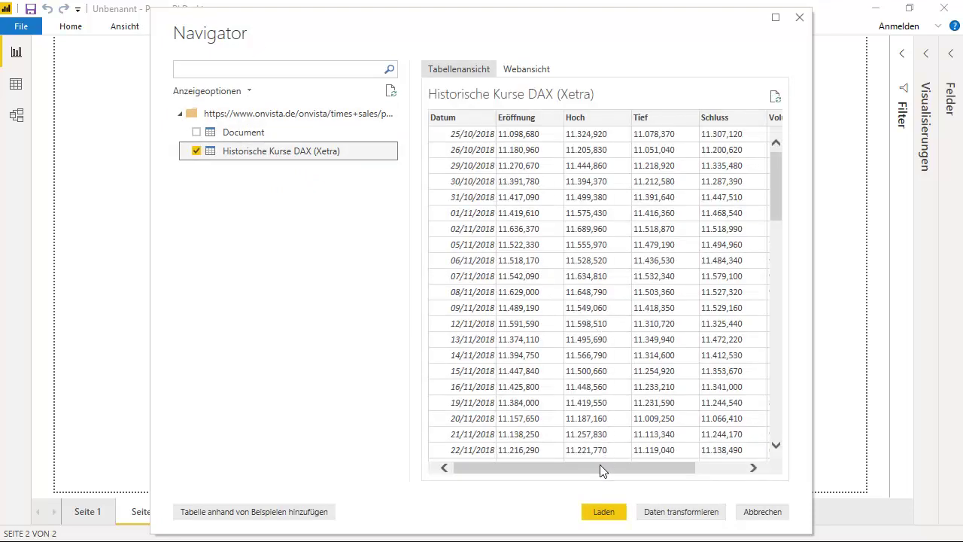
{"action": "left_click_drag", "start_coordinate": [600, 470], "coordinate": [555, 472]}
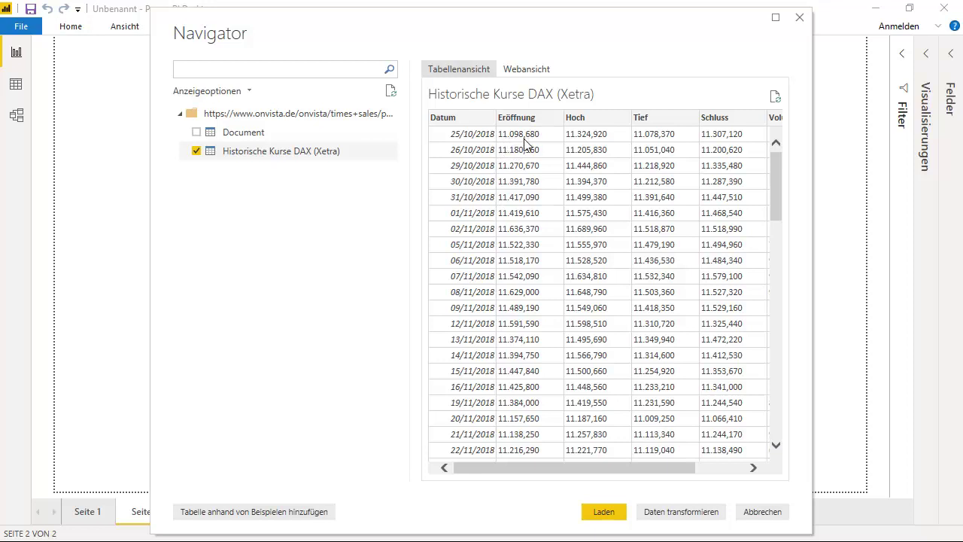
{"action": "mouse_move", "coordinate": [624, 466]}
{"action": "left_mouse_down"}
{"action": "mouse_move", "coordinate": [691, 452]}
{"action": "mouse_move", "coordinate": [613, 438]}
{"action": "left_mouse_up"}
{"action": "left_click", "coordinate": [682, 515]}
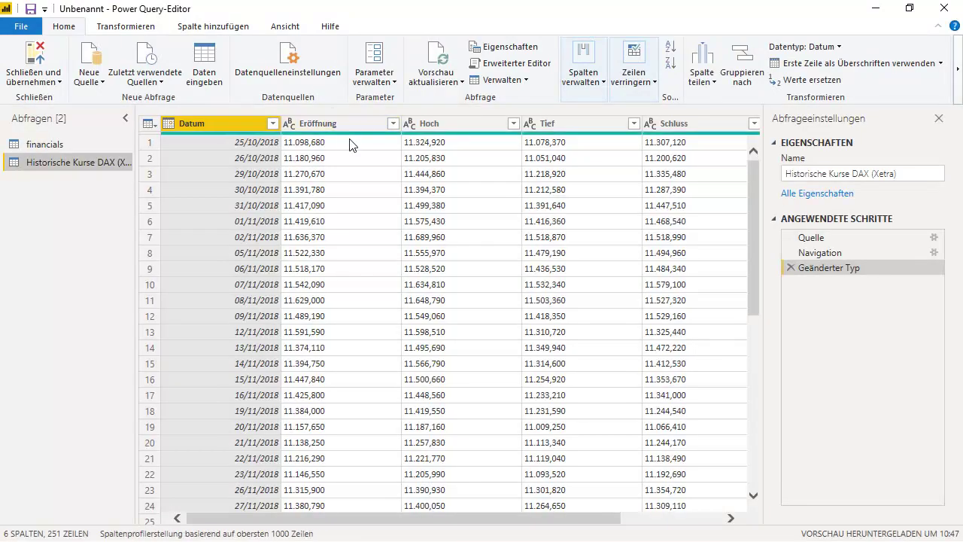
Replace "." with nothing in the Eröffnung through Volumen columns.
{"action": "left_click", "coordinate": [353, 125]}
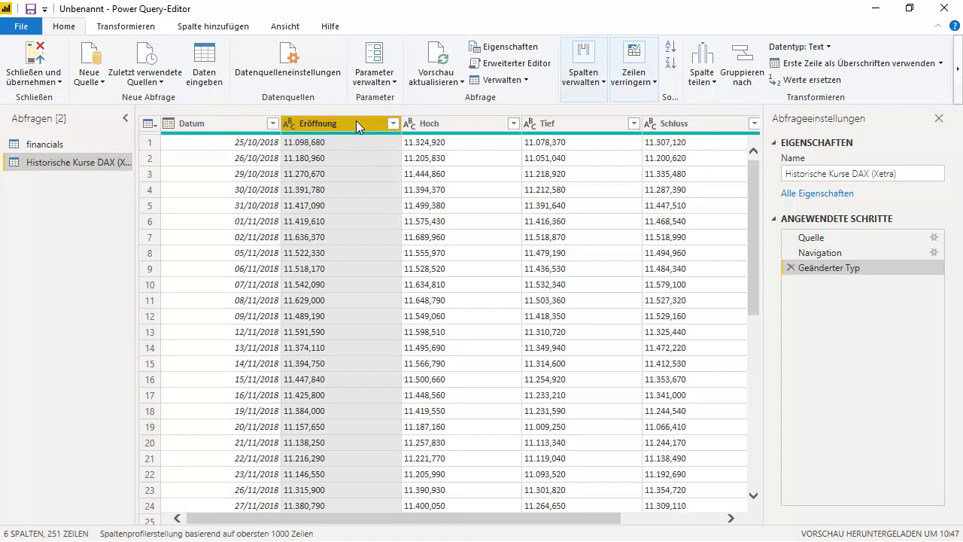
{"action": "key", "text": "shift+Right"}
{"action": "key", "text": "shift+Right"}
{"action": "key", "text": "shift+Right"}
{"action": "key", "text": "shift+Right"}
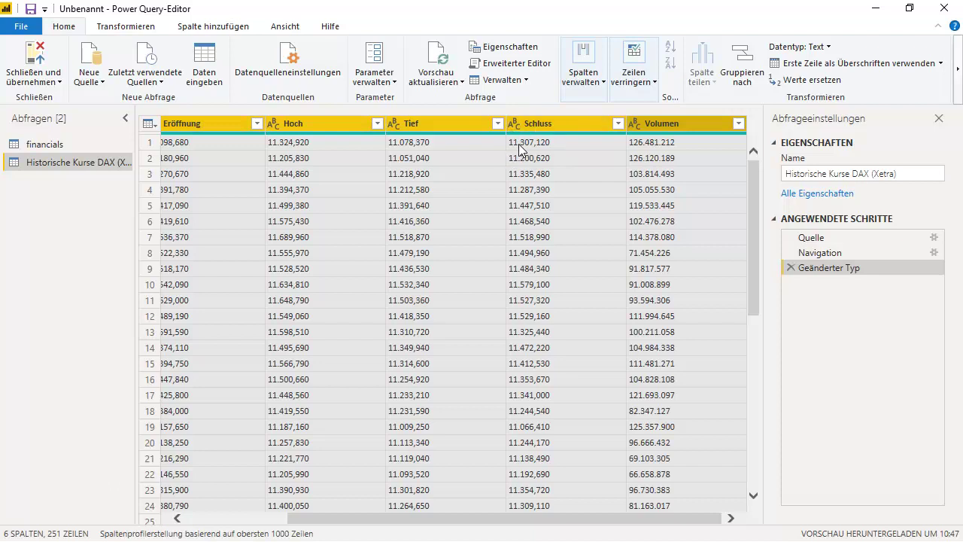
{"action": "left_click", "coordinate": [800, 82]}
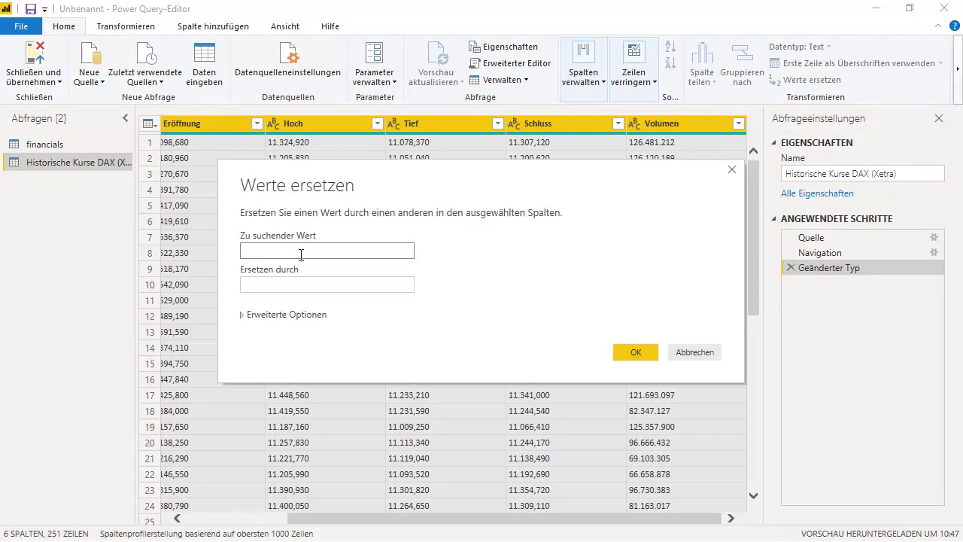
{"action": "type", "text": "."}
{"action": "left_click", "coordinate": [288, 278]}
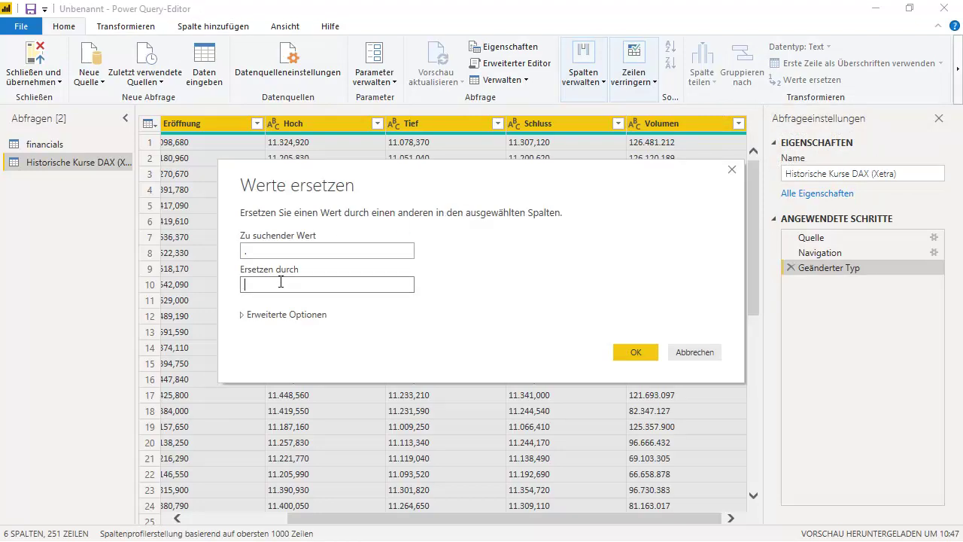
{"action": "left_click", "coordinate": [636, 352]}
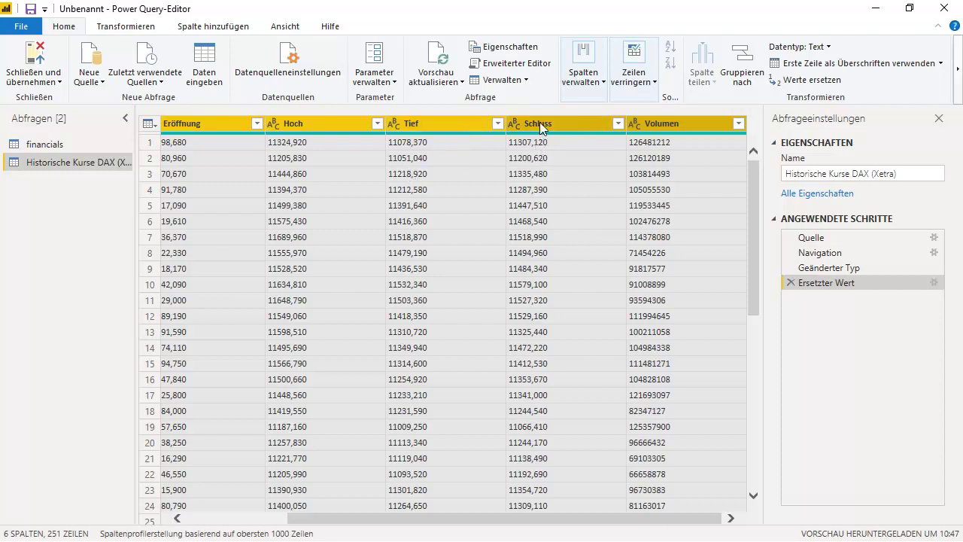
Reselect the price columns, from Schluss back to Eröffnung.
{"action": "left_click", "coordinate": [540, 128]}
{"action": "key", "text": "shift+Left"}
{"action": "key", "text": "shift+Left"}
{"action": "key", "text": "shift+Left"}
{"action": "key", "text": "shift+Left"}
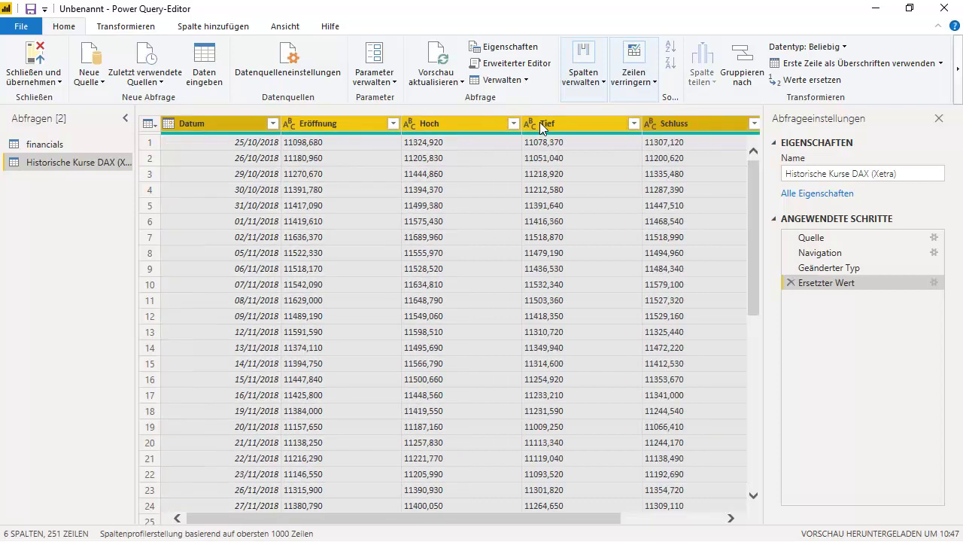
{"action": "key", "text": "shift+Right"}
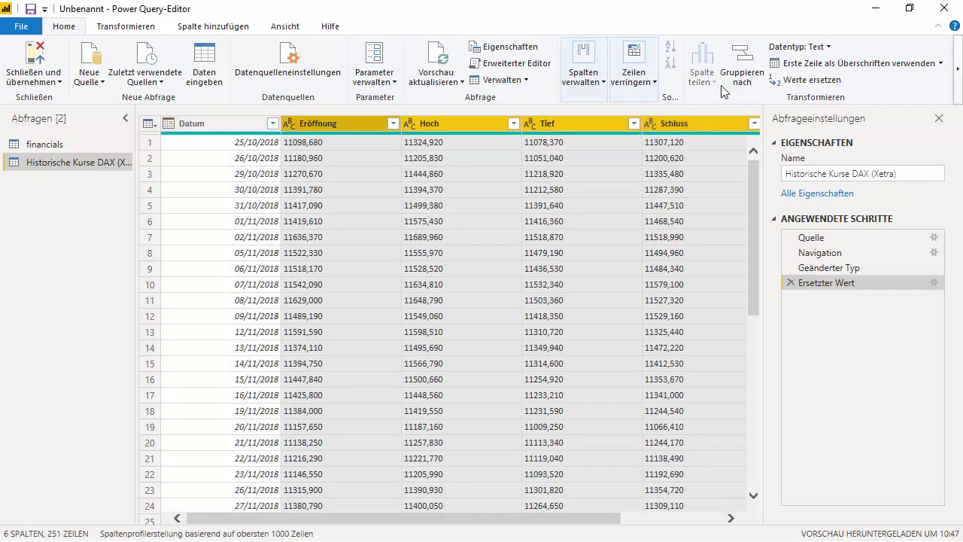
Replace commas with decimal dots in the price columns, so values read like 11098.680.
{"action": "left_click", "coordinate": [824, 82]}
{"action": "type", "text": ","}
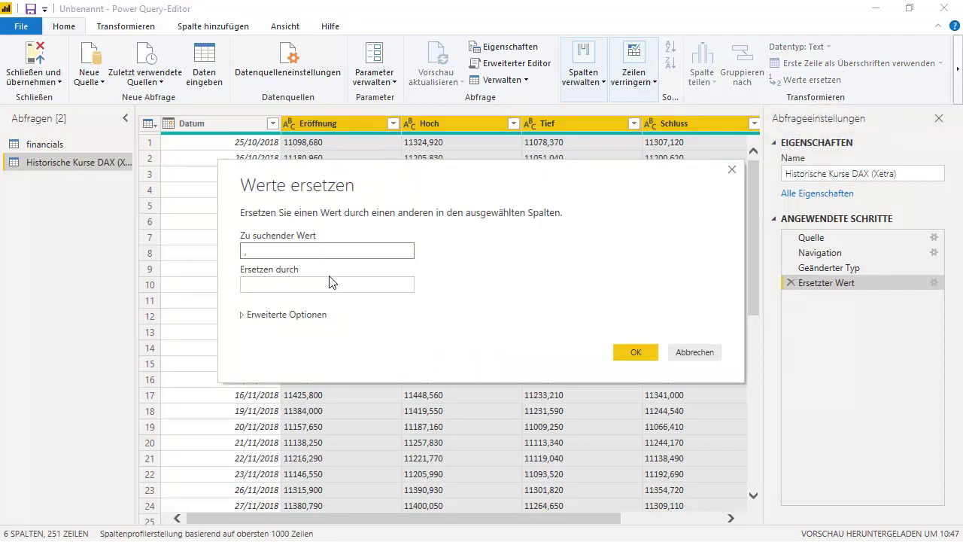
{"action": "left_click", "coordinate": [330, 279]}
{"action": "type", "text": "."}
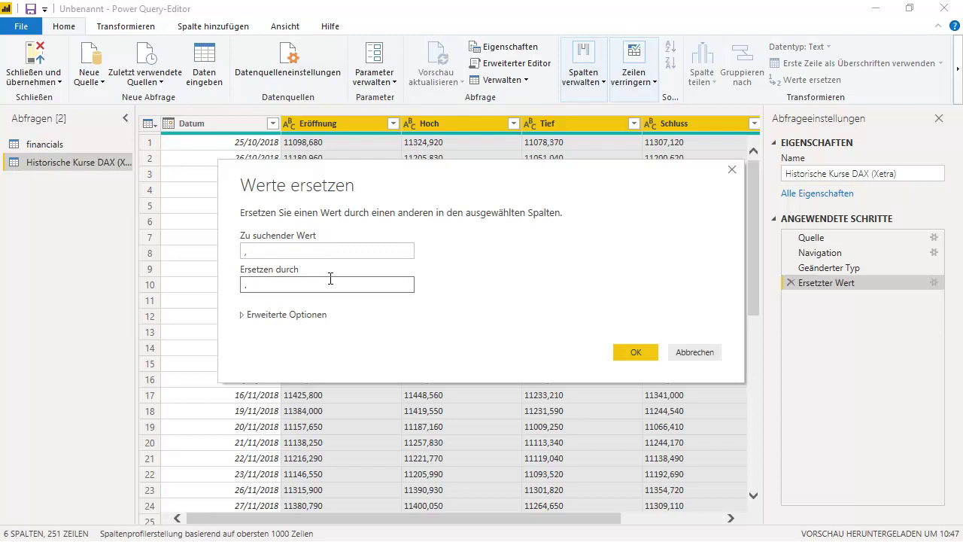
{"action": "left_click", "coordinate": [640, 351]}
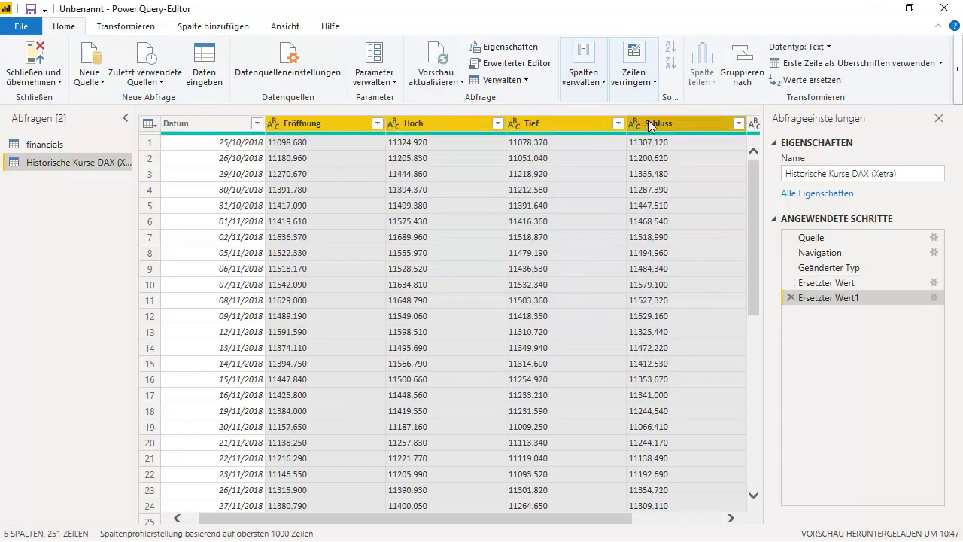
{"action": "left_click", "coordinate": [826, 48]}
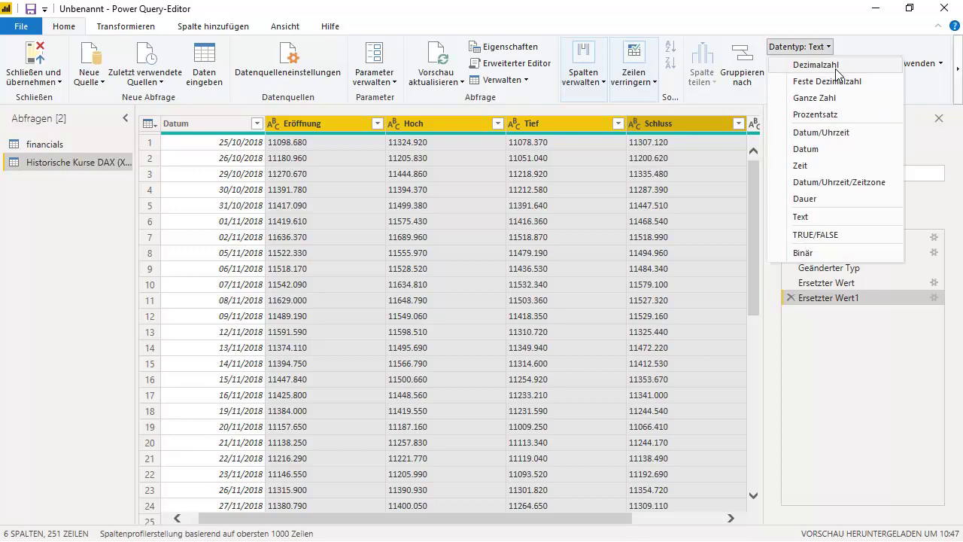
Set Eröffnung through Schluss to Dezimalzahl and Volumen to Ganze Zahl.
{"action": "left_click", "coordinate": [834, 68]}
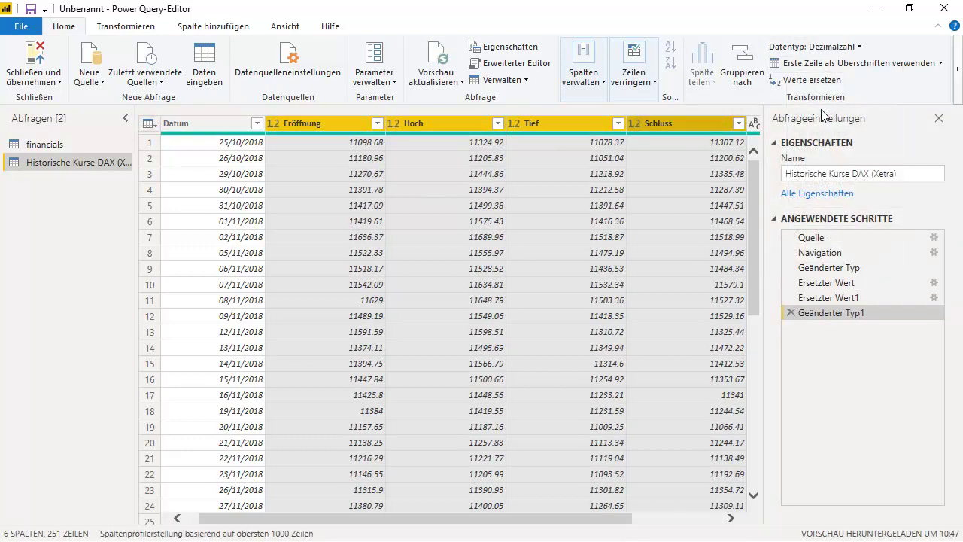
{"action": "left_click_drag", "start_coordinate": [544, 522], "coordinate": [675, 522]}
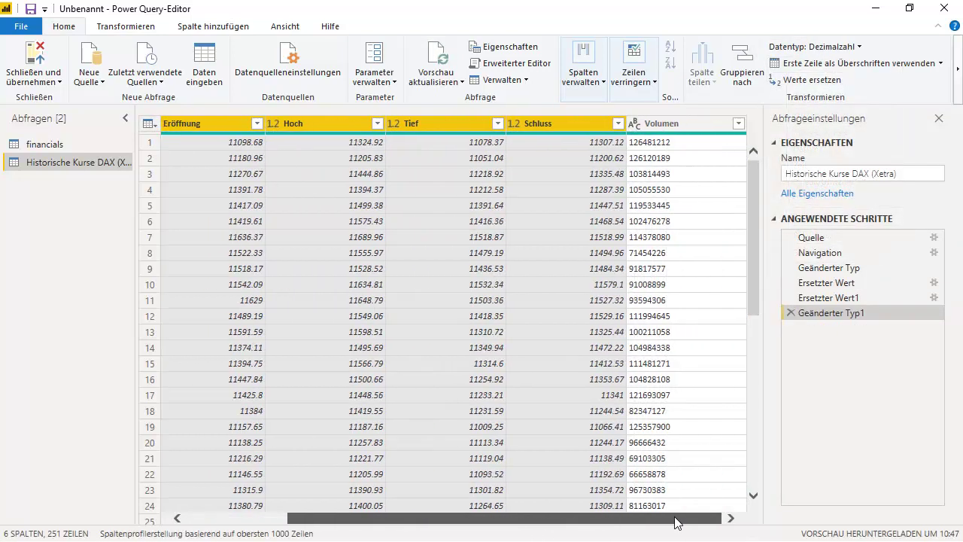
{"action": "left_click", "coordinate": [662, 123]}
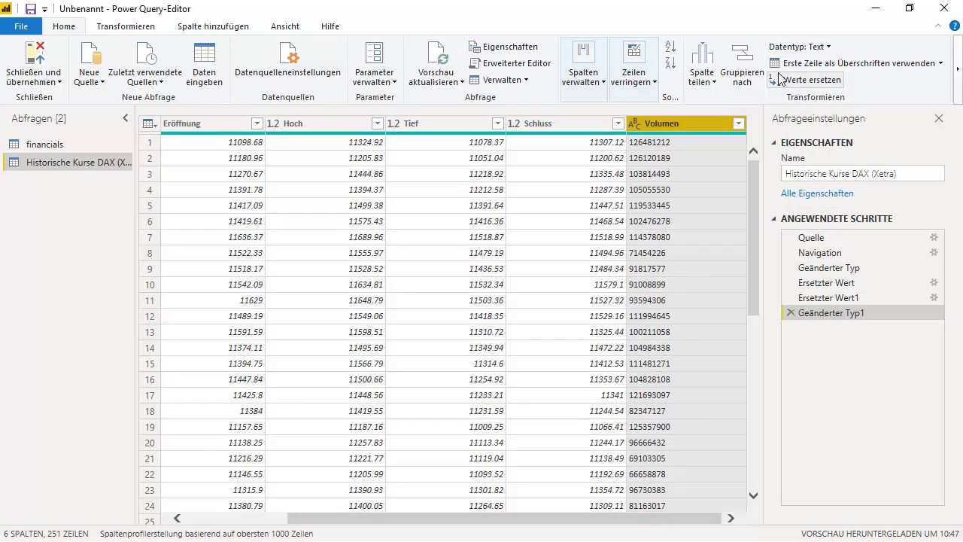
{"action": "left_click", "coordinate": [821, 47]}
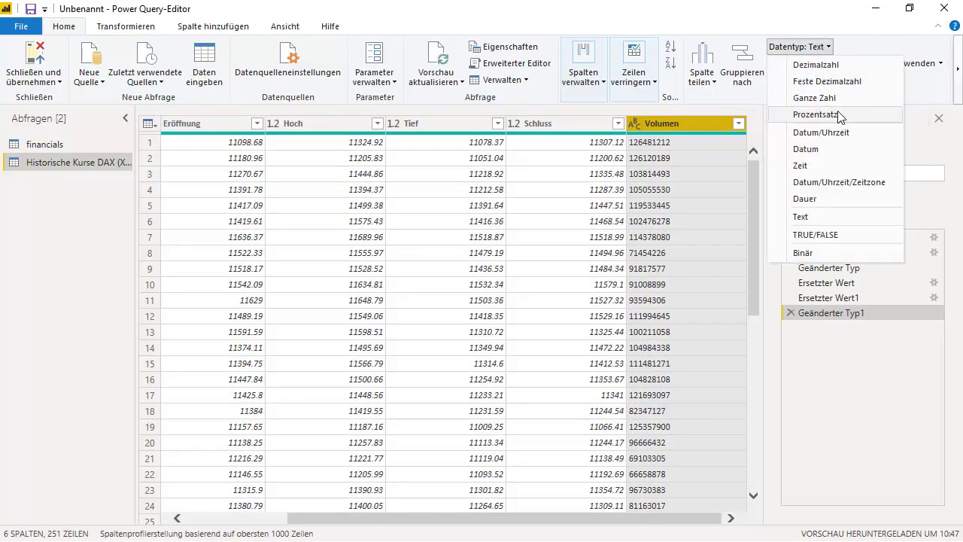
{"action": "left_click", "coordinate": [815, 98]}
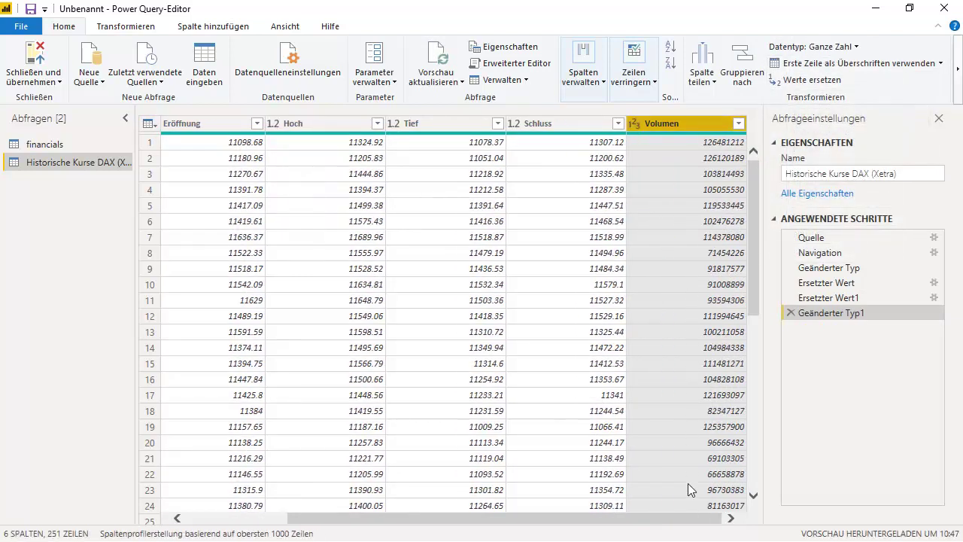
{"action": "left_click_drag", "start_coordinate": [682, 520], "coordinate": [489, 519]}
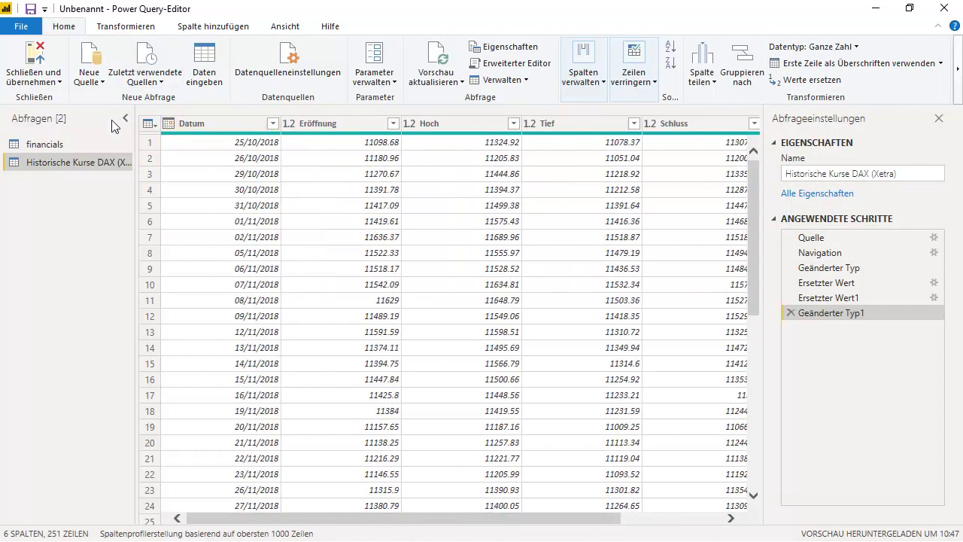
Apply the query changes and place an enlarged blank table visual on Seite 2.
{"action": "left_click", "coordinate": [35, 61]}
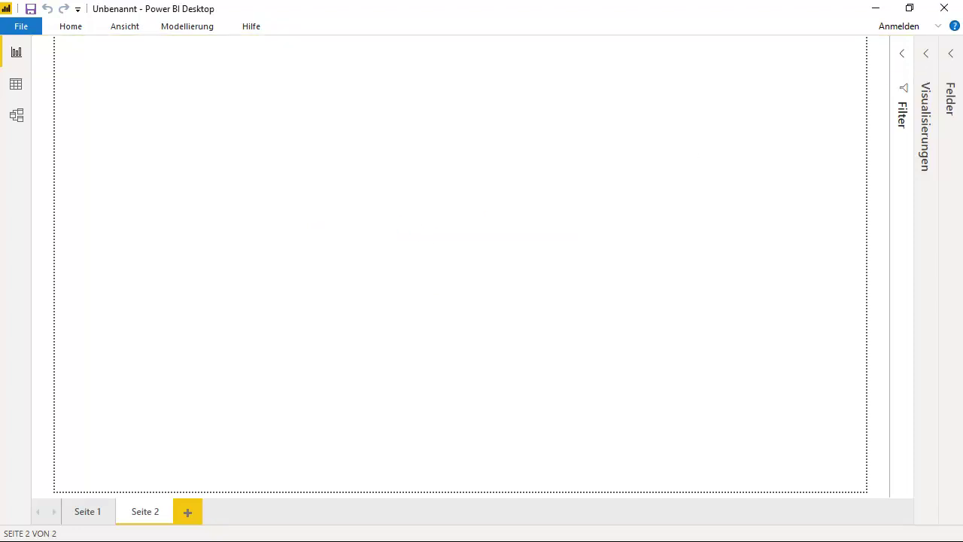
{"action": "left_click", "coordinate": [953, 76]}
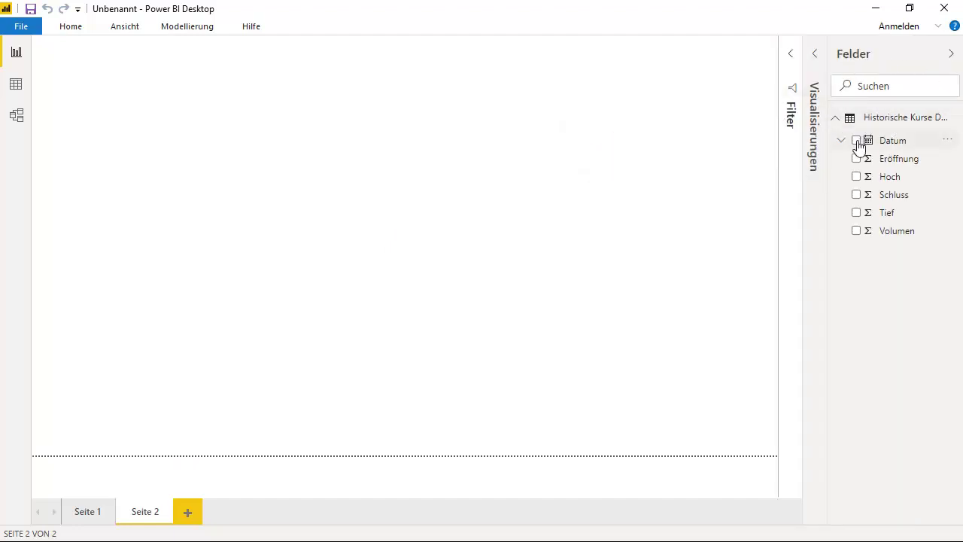
{"action": "left_click_drag", "start_coordinate": [827, 113], "coordinate": [796, 114]}
{"action": "left_click", "coordinate": [783, 105]}
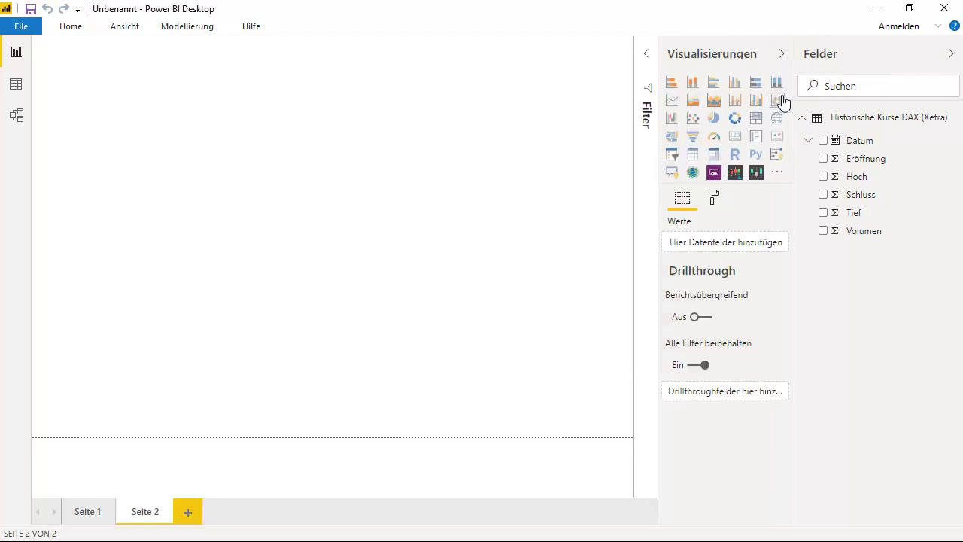
{"action": "left_click", "coordinate": [691, 156]}
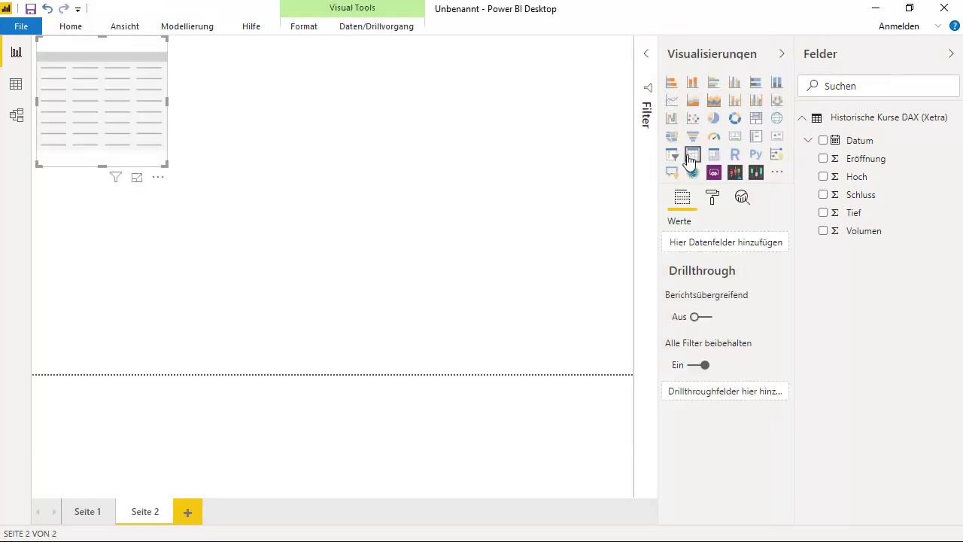
{"action": "left_click_drag", "start_coordinate": [113, 142], "coordinate": [140, 159]}
{"action": "left_click_drag", "start_coordinate": [207, 195], "coordinate": [402, 246]}
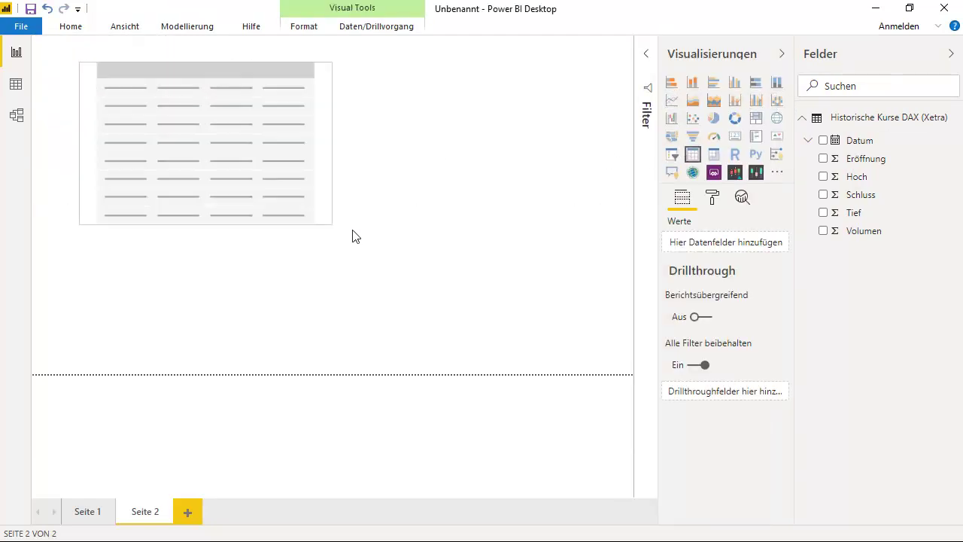
Add Datum, Eröffnung, Hoch, Schluss, Tief and Volumen to the table and enlarge it.
{"action": "left_click", "coordinate": [824, 141]}
{"action": "left_click", "coordinate": [824, 158]}
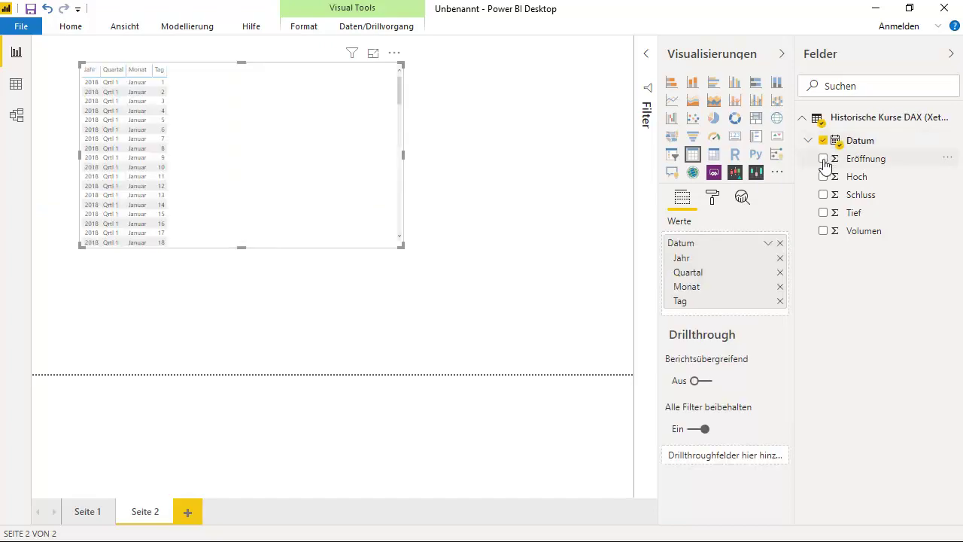
{"action": "left_click", "coordinate": [824, 176]}
{"action": "left_click", "coordinate": [824, 194]}
{"action": "left_click", "coordinate": [824, 214]}
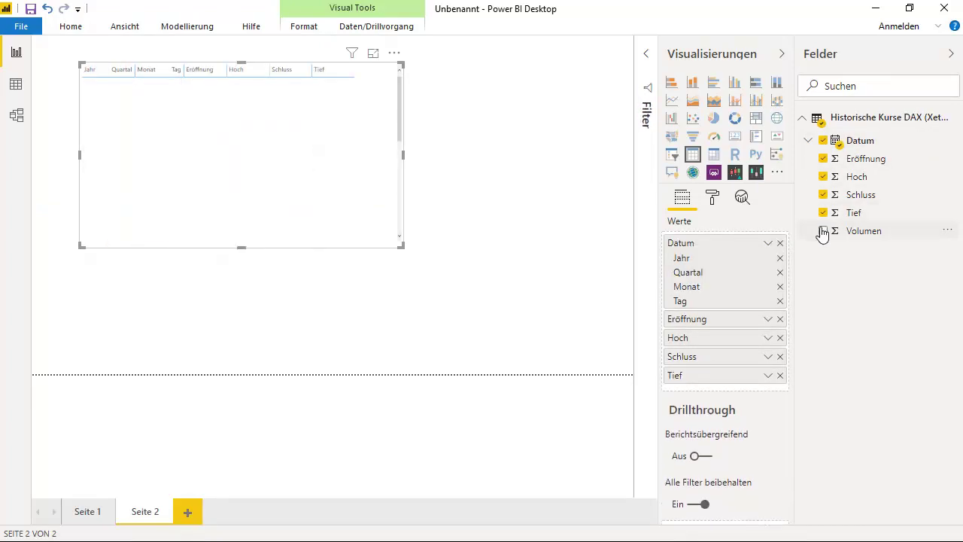
{"action": "left_click", "coordinate": [823, 230]}
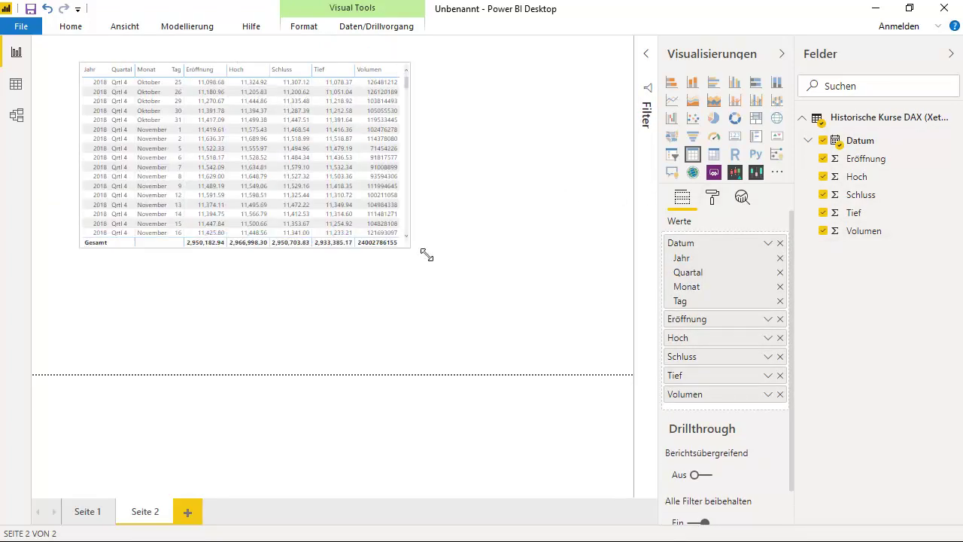
{"action": "left_click_drag", "start_coordinate": [397, 248], "coordinate": [543, 301]}
{"action": "left_click", "coordinate": [544, 301]}
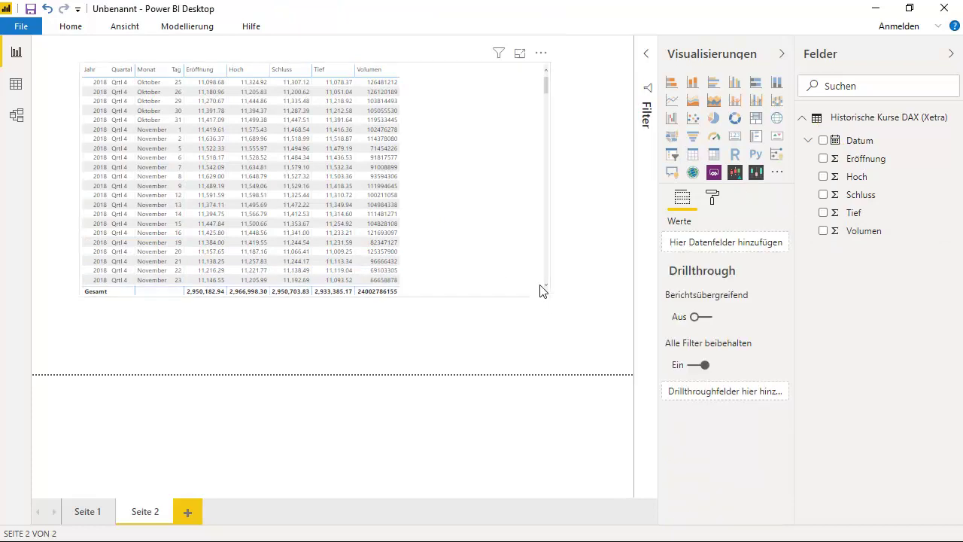
{"action": "left_click", "coordinate": [477, 209]}
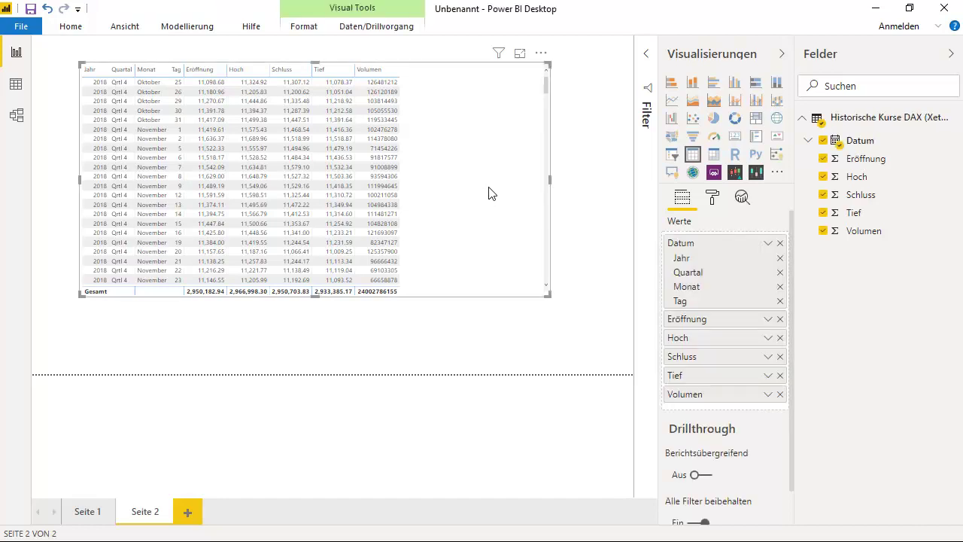
Replace the table with a Trading Chart visual sized across the upper page.
{"action": "key", "text": "Delete"}
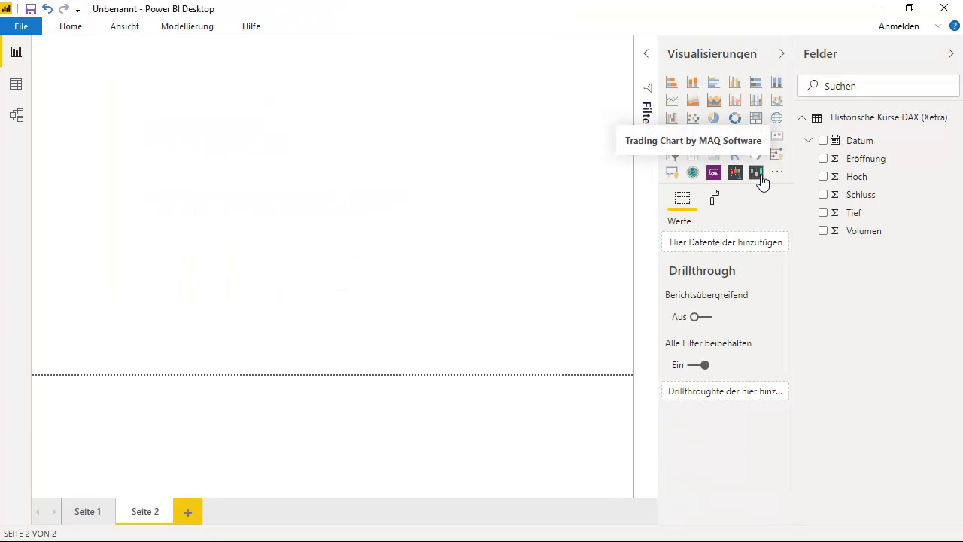
{"action": "left_click", "coordinate": [756, 172]}
{"action": "left_click_drag", "start_coordinate": [108, 111], "coordinate": [95, 182]}
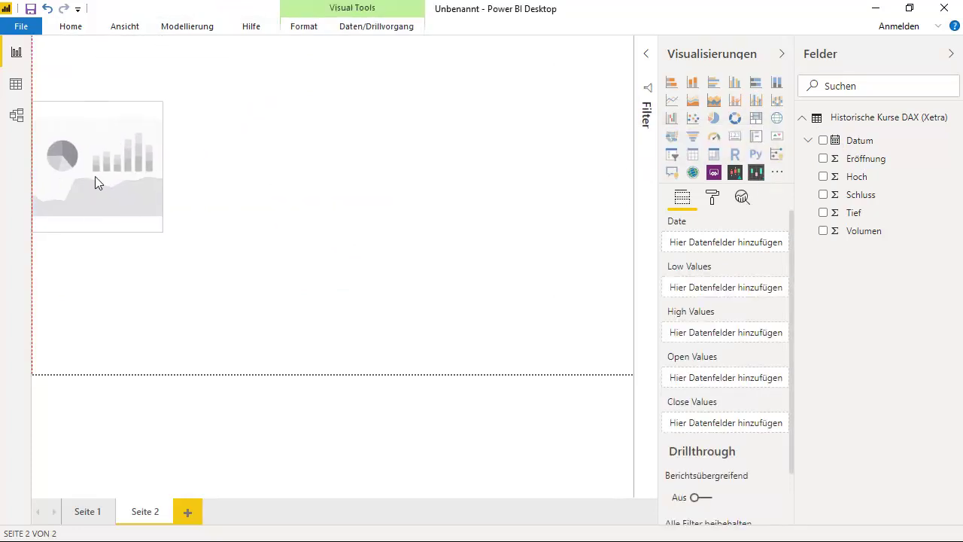
{"action": "mouse_move", "coordinate": [161, 231]}
{"action": "left_mouse_down"}
{"action": "mouse_move", "coordinate": [615, 386]}
{"action": "mouse_move", "coordinate": [635, 381]}
{"action": "left_mouse_up"}
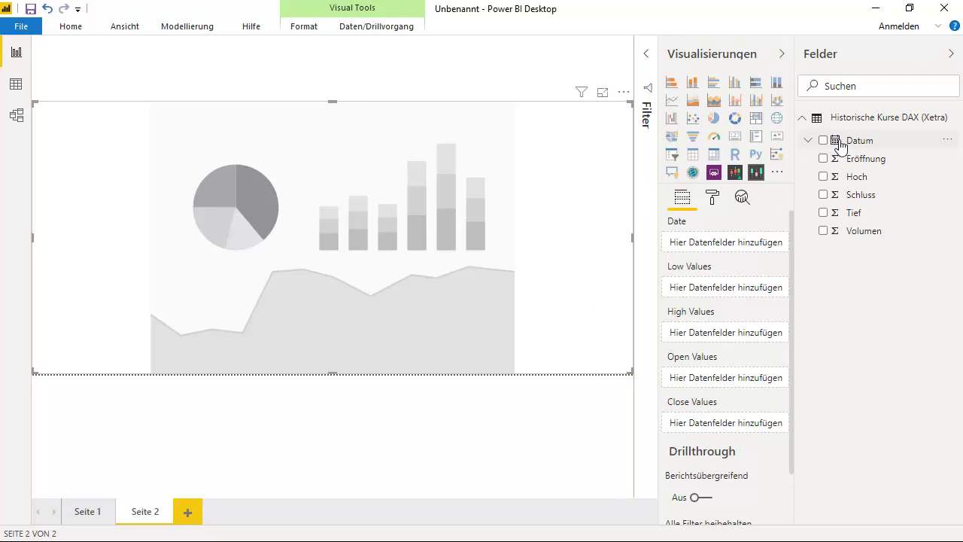
Assign Datum as Date, plus Eröffnung, Schluss, Tief and Hoch as Open, Close, Low and High.
{"action": "left_click_drag", "start_coordinate": [846, 143], "coordinate": [741, 245]}
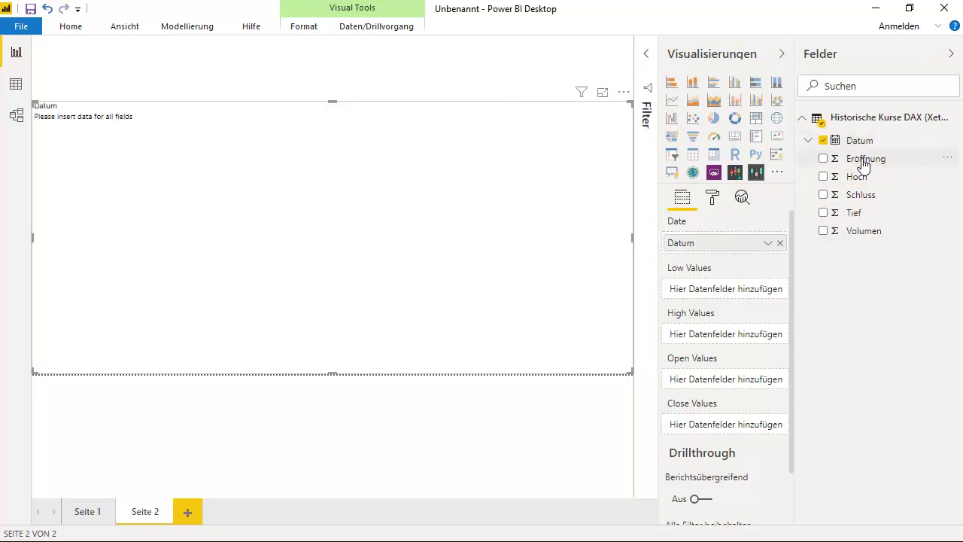
{"action": "mouse_move", "coordinate": [861, 164]}
{"action": "left_mouse_down"}
{"action": "mouse_move", "coordinate": [744, 369]}
{"action": "mouse_move", "coordinate": [747, 380]}
{"action": "left_mouse_up"}
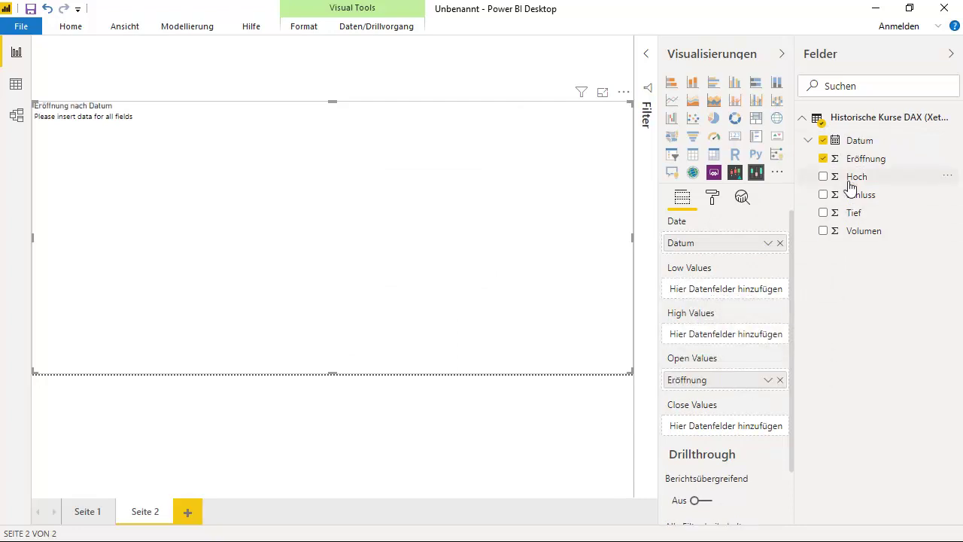
{"action": "left_click_drag", "start_coordinate": [860, 196], "coordinate": [729, 428]}
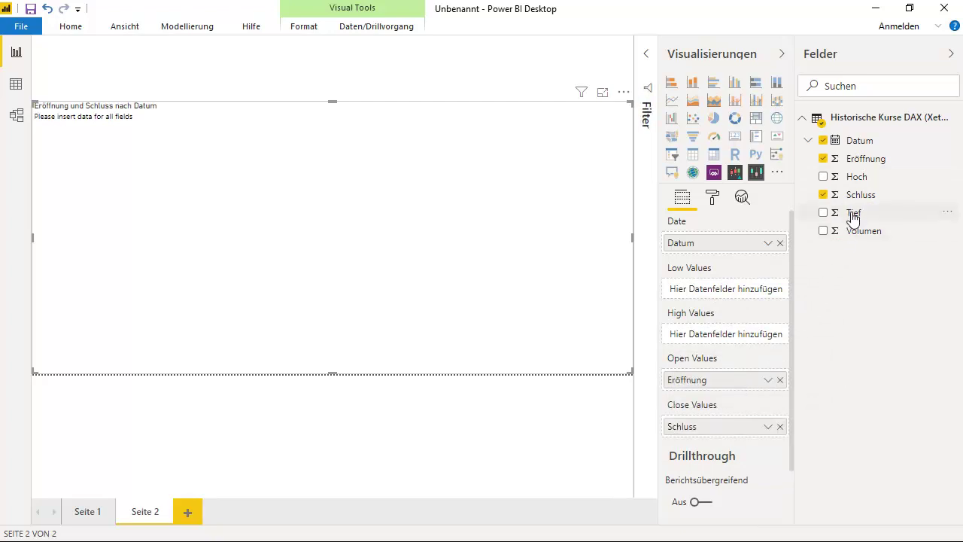
{"action": "left_click_drag", "start_coordinate": [854, 215], "coordinate": [768, 280]}
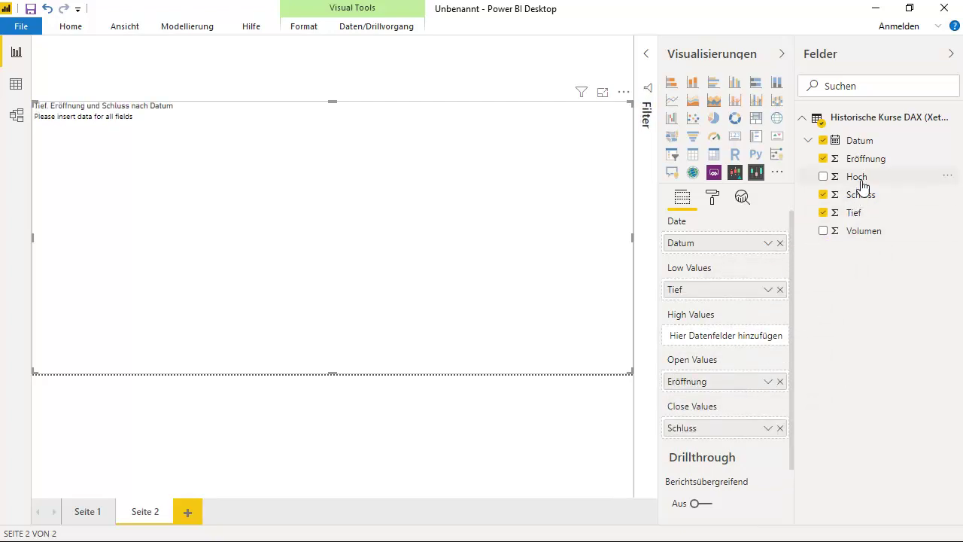
{"action": "mouse_move", "coordinate": [859, 178]}
{"action": "left_mouse_down"}
{"action": "mouse_move", "coordinate": [742, 287]}
{"action": "mouse_move", "coordinate": [729, 332]}
{"action": "left_mouse_up"}
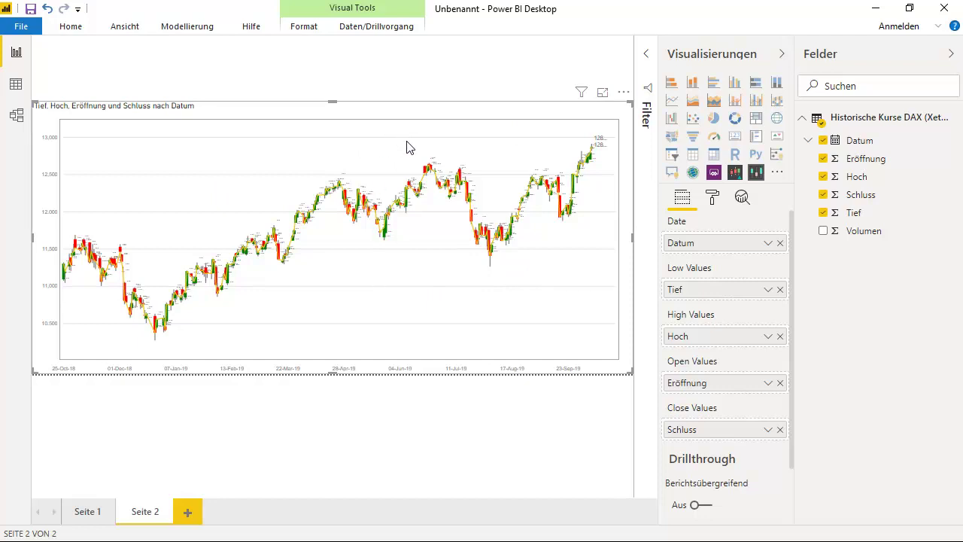
Add a slicer visual spanning the page width at the top.
{"action": "left_click", "coordinate": [430, 75]}
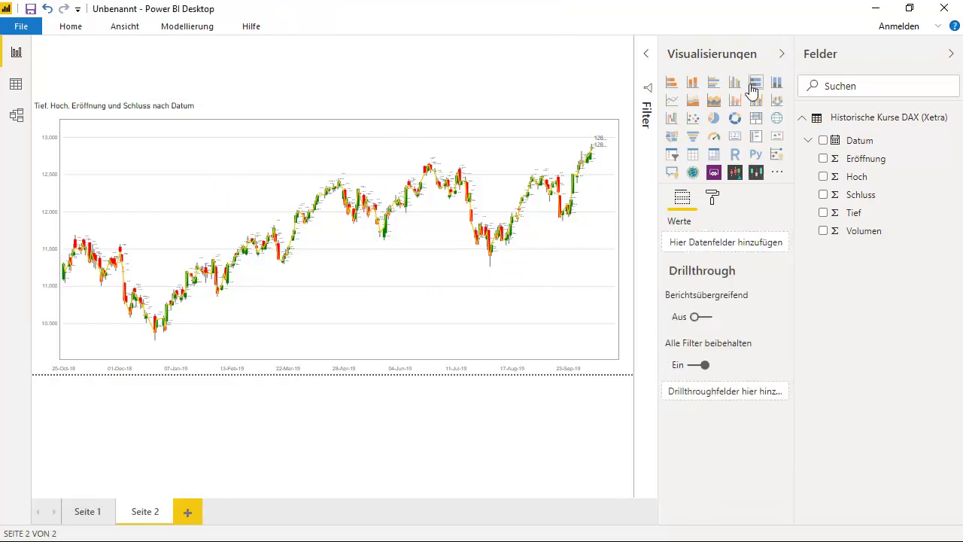
{"action": "left_click", "coordinate": [672, 155]}
{"action": "left_click_drag", "start_coordinate": [194, 122], "coordinate": [144, 66]}
{"action": "mouse_move", "coordinate": [168, 126]}
{"action": "left_mouse_down"}
{"action": "mouse_move", "coordinate": [173, 174]}
{"action": "mouse_move", "coordinate": [634, 102]}
{"action": "left_mouse_up"}
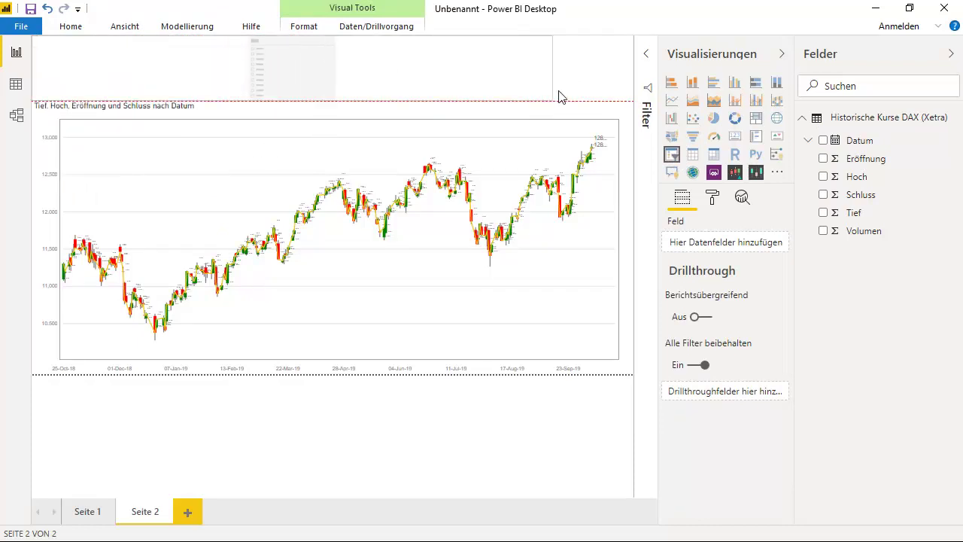
{"action": "left_click", "coordinate": [636, 105]}
Delete an accidental Datum table and set the slicer's field to Datum.
{"action": "left_click", "coordinate": [951, 53]}
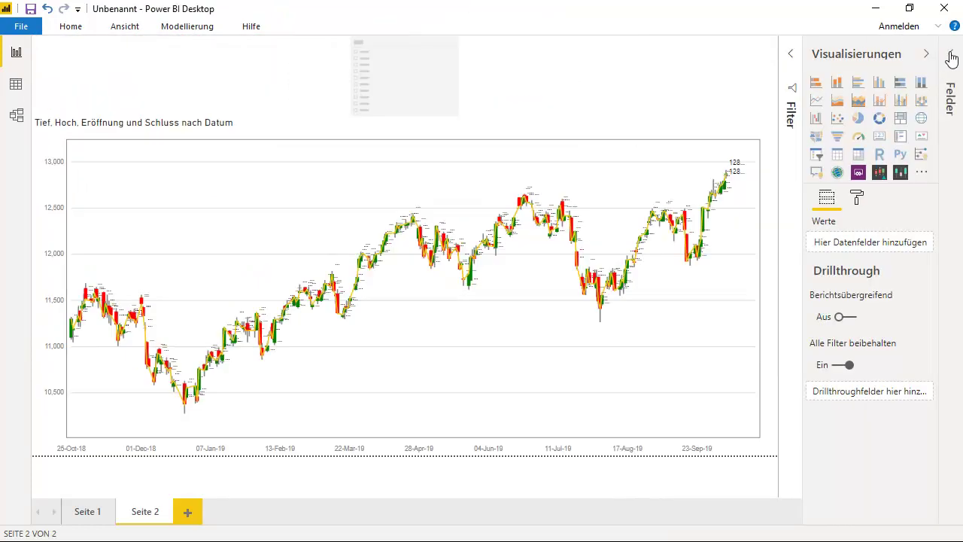
{"action": "left_click", "coordinate": [948, 68]}
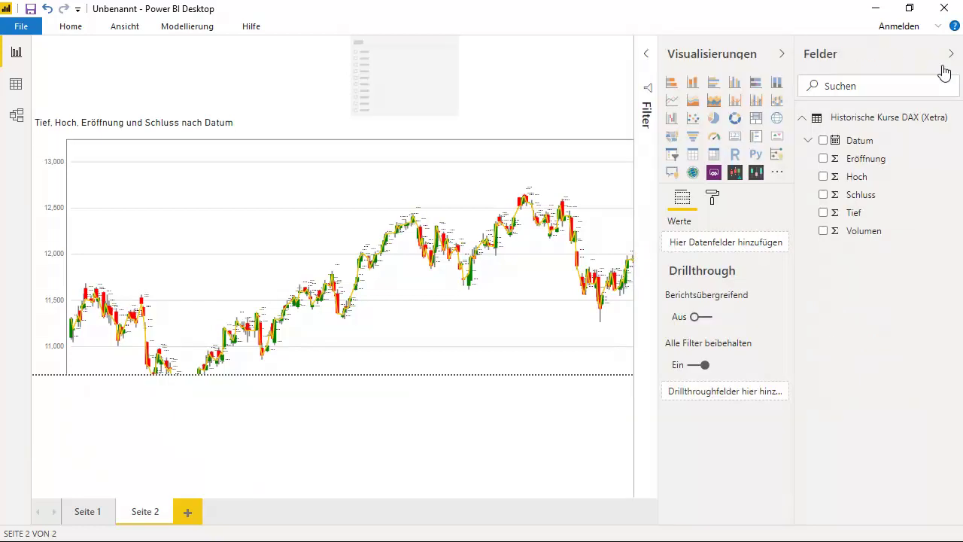
{"action": "mouse_move", "coordinate": [835, 141]}
{"action": "left_mouse_down"}
{"action": "mouse_move", "coordinate": [738, 256]}
{"action": "mouse_move", "coordinate": [734, 244]}
{"action": "left_mouse_up"}
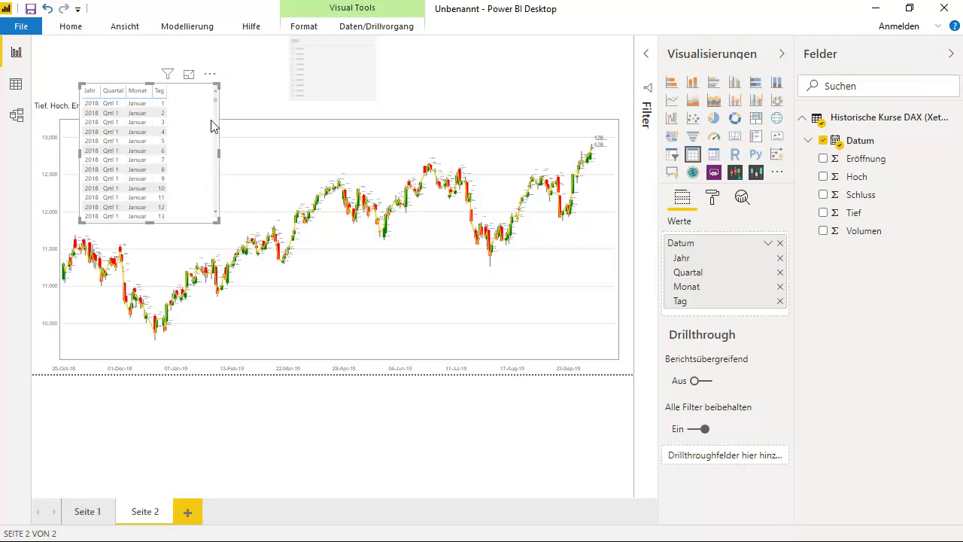
{"action": "key", "text": "Delete"}
{"action": "left_click", "coordinate": [301, 79]}
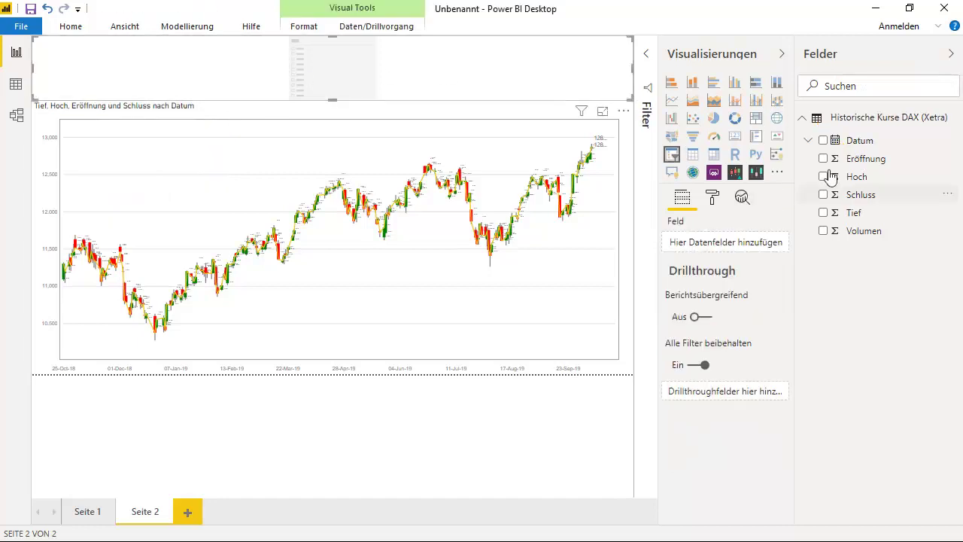
{"action": "left_click_drag", "start_coordinate": [828, 137], "coordinate": [750, 243]}
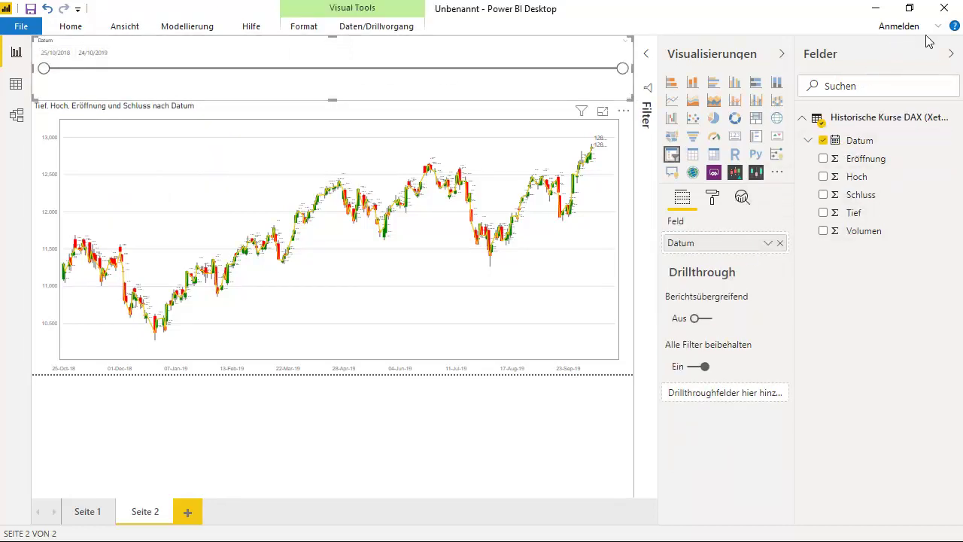
Collapse the Fields and Visualizations panes and switch the slicer to Relativ mode.
{"action": "left_click", "coordinate": [951, 53]}
{"action": "left_click", "coordinate": [926, 54]}
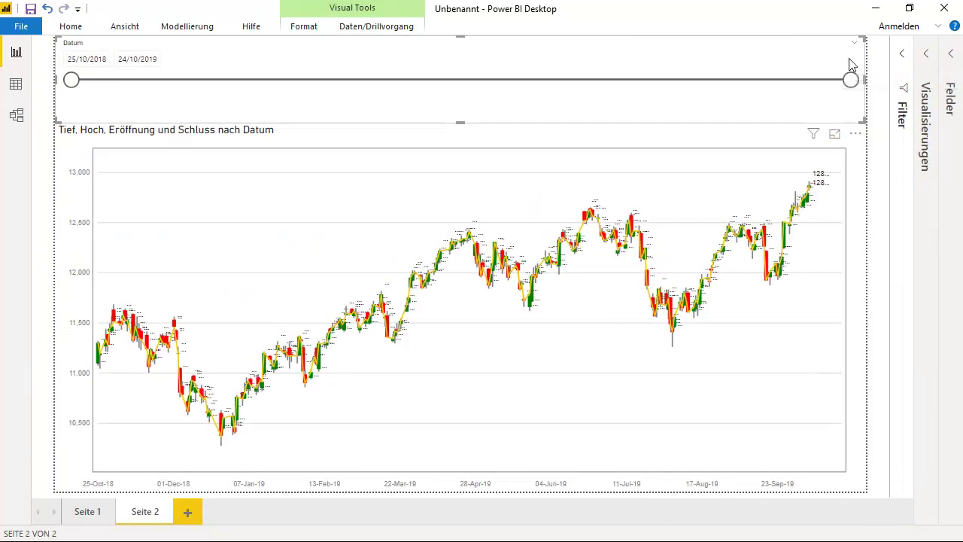
{"action": "left_click", "coordinate": [855, 42]}
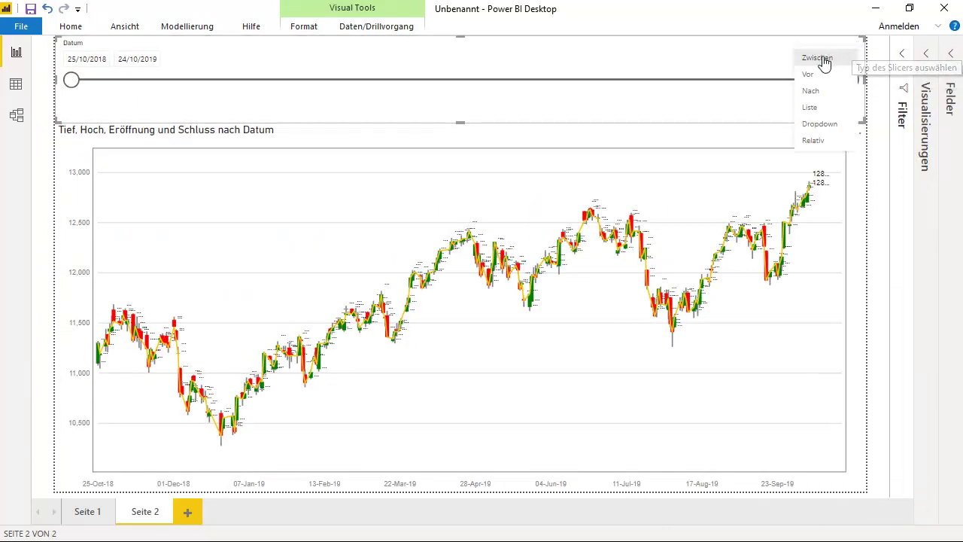
{"action": "left_click", "coordinate": [825, 142]}
{"action": "left_click", "coordinate": [855, 45]}
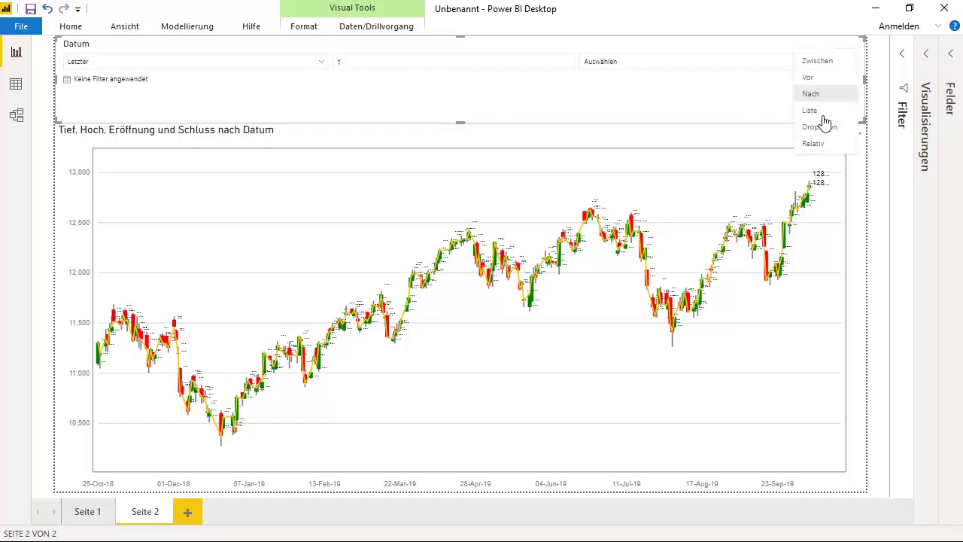
{"action": "left_click", "coordinate": [820, 143]}
Set the relative filter to the last 6 Monate (Kalender), 01/04/2019–30/09/2019.
{"action": "left_click", "coordinate": [399, 61]}
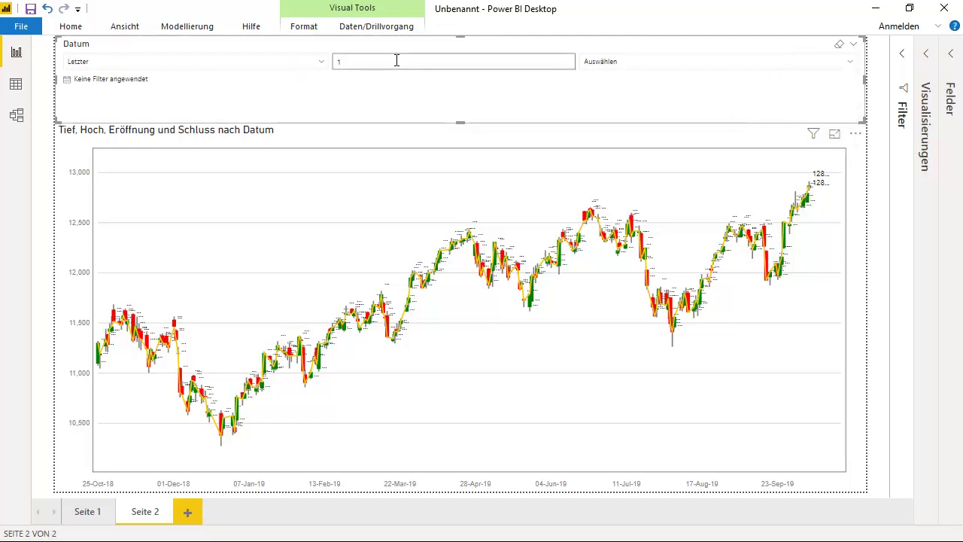
{"action": "type", "text": "6"}
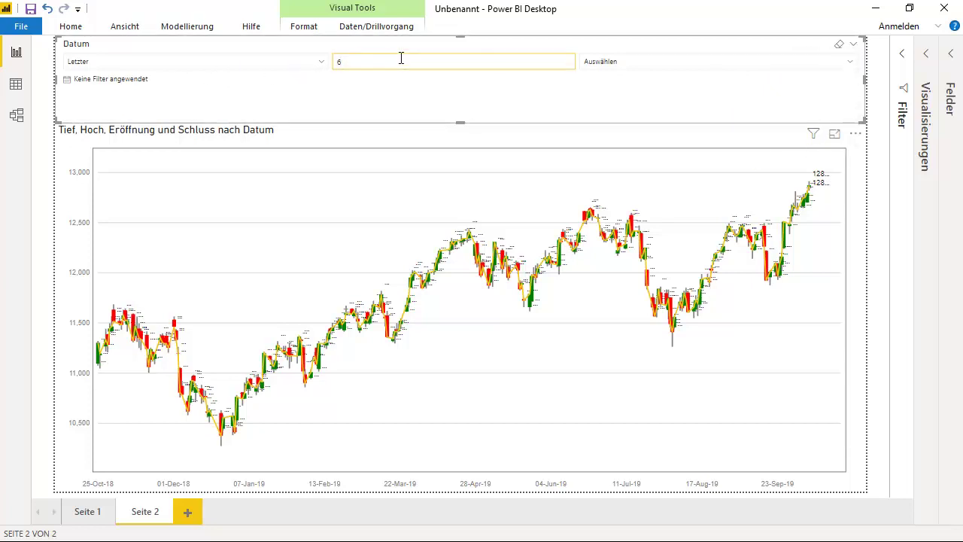
{"action": "left_click", "coordinate": [624, 66]}
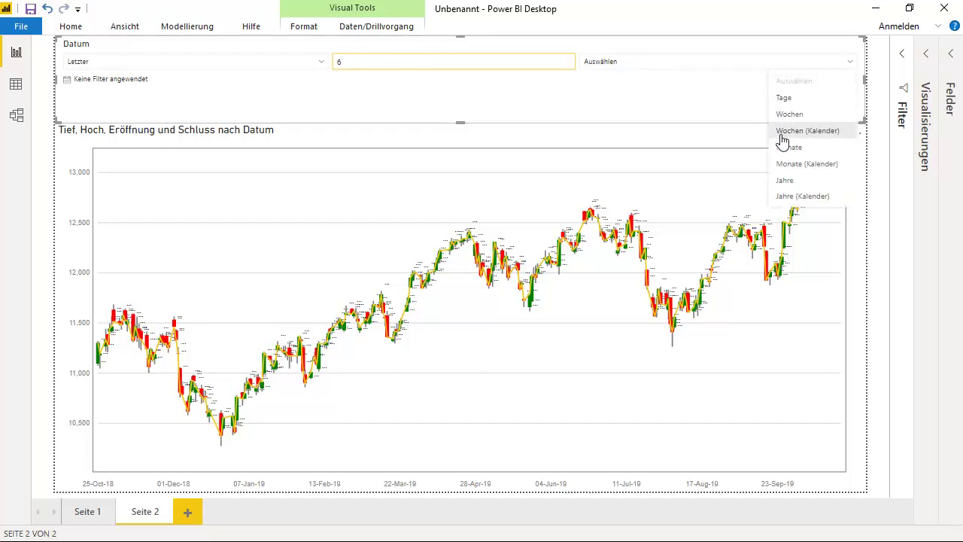
{"action": "left_click", "coordinate": [802, 164]}
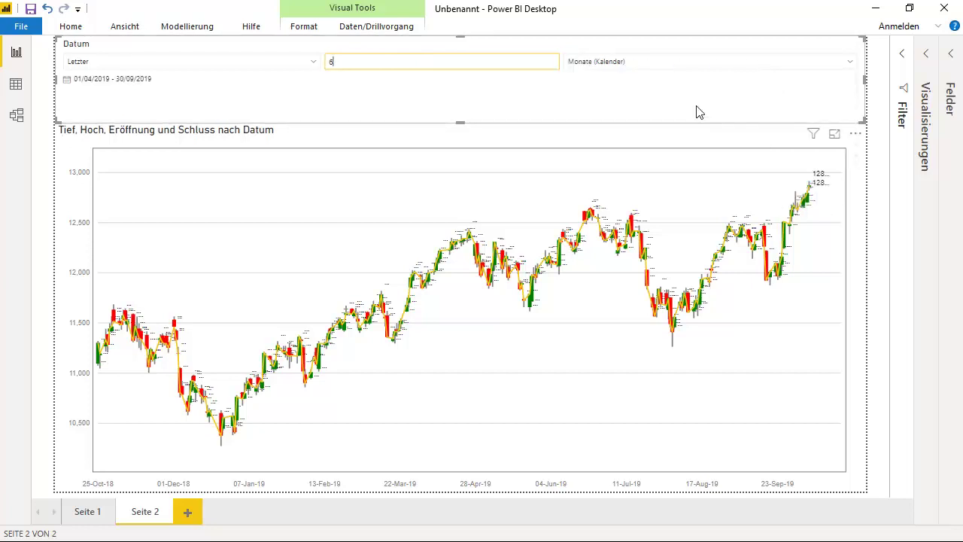
{"action": "left_click", "coordinate": [539, 141]}
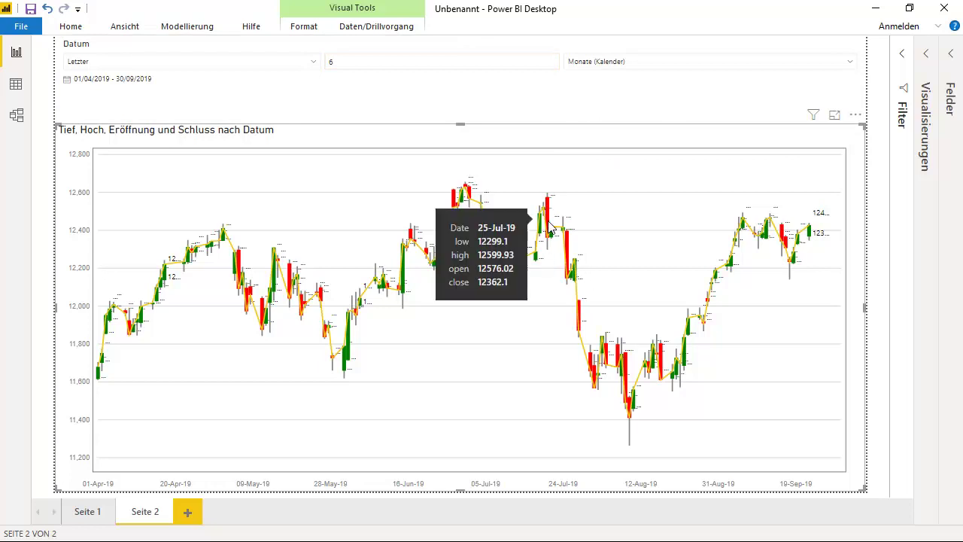
Switch the candlestick chart's Trend Lines to Aus in the Format settings.
{"action": "left_click", "coordinate": [948, 105]}
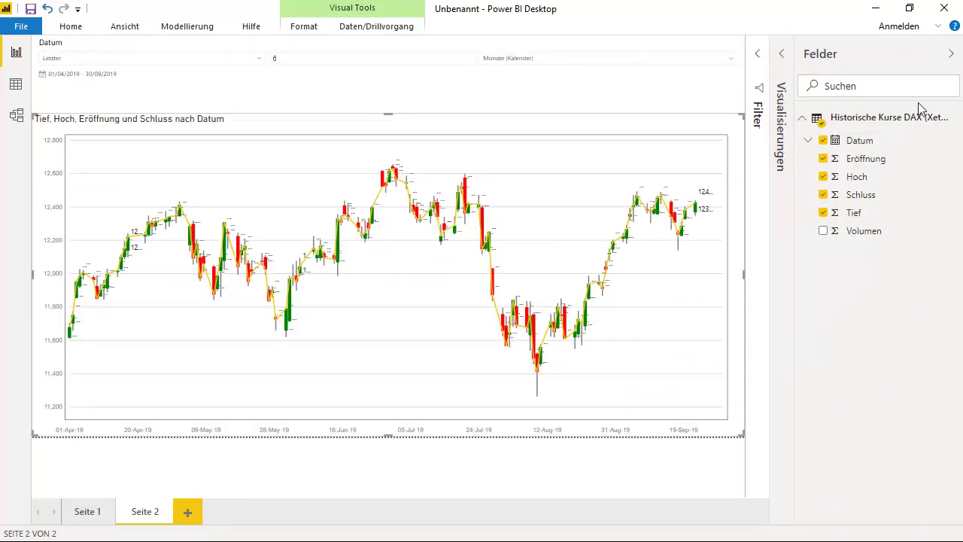
{"action": "left_click", "coordinate": [782, 109]}
{"action": "left_click", "coordinate": [952, 54]}
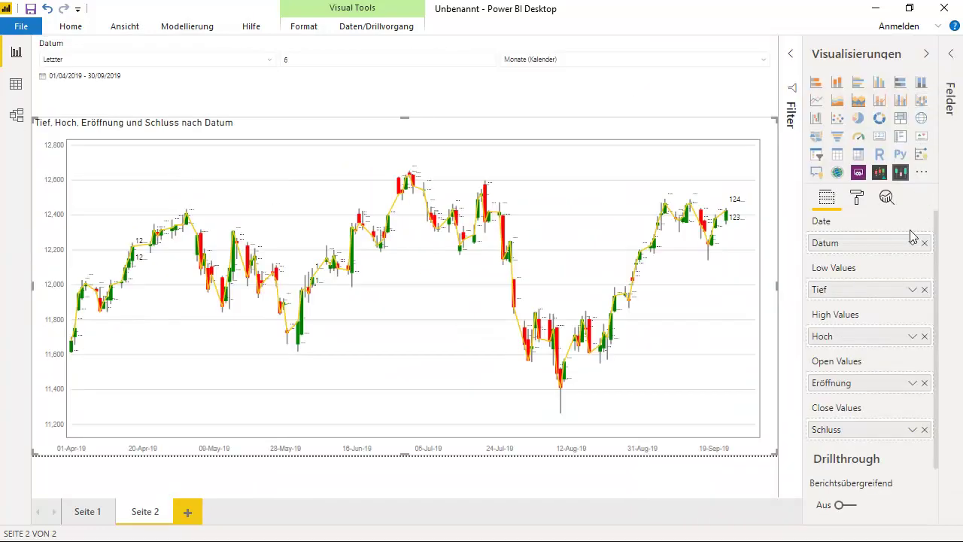
{"action": "left_click", "coordinate": [859, 200]}
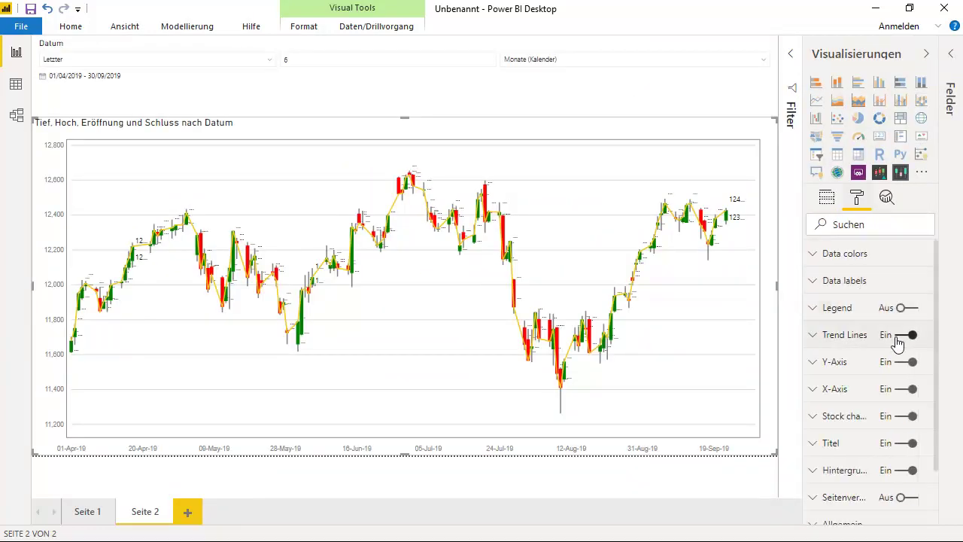
{"action": "left_click", "coordinate": [903, 337]}
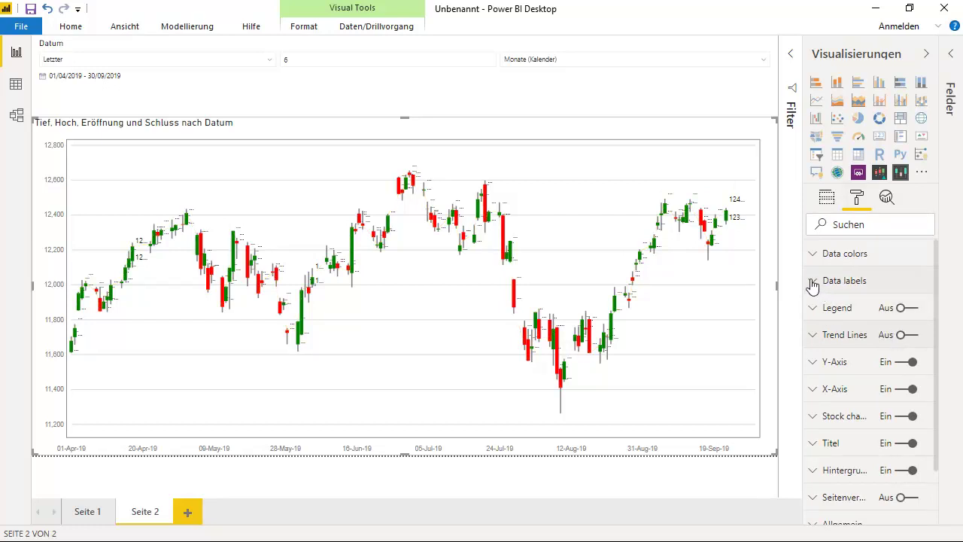
Toggle the chart background off and back on, then collapse the Visualisierungen pane.
{"action": "scroll", "coordinate": [837, 301], "scroll_direction": "down", "scroll_amount": 1}
{"action": "scroll", "coordinate": [837, 301], "scroll_direction": "down", "scroll_amount": 2}
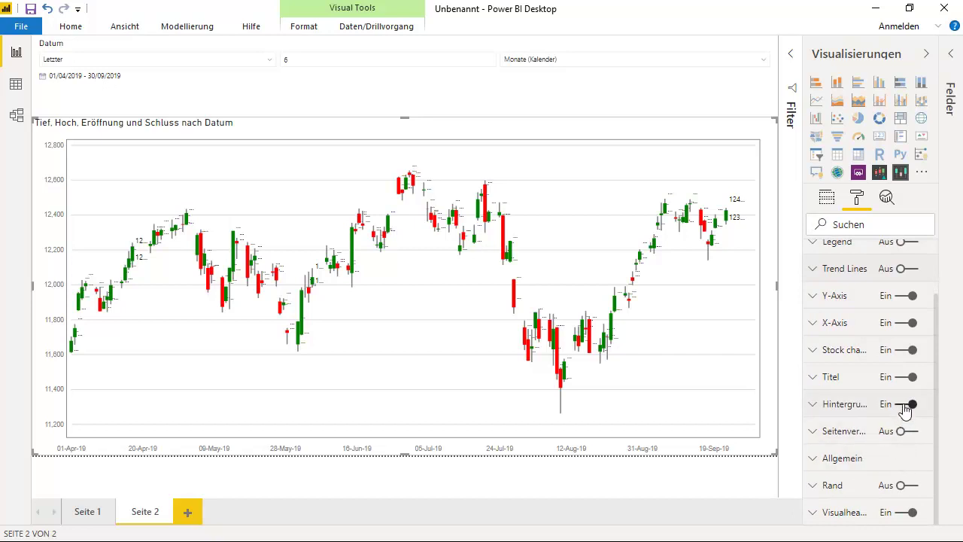
{"action": "left_click", "coordinate": [903, 407]}
{"action": "left_click", "coordinate": [902, 406]}
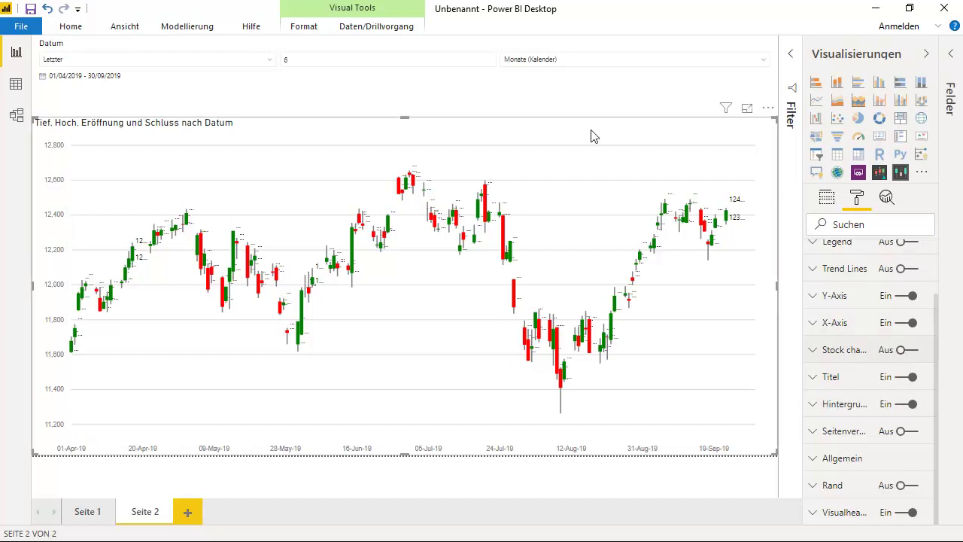
{"action": "left_click", "coordinate": [925, 56]}
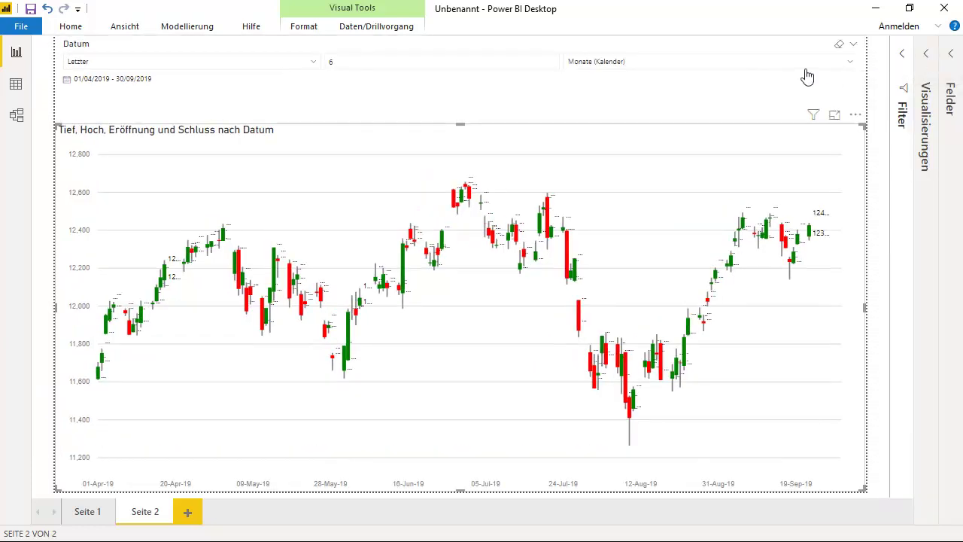
{"action": "left_click", "coordinate": [317, 99]}
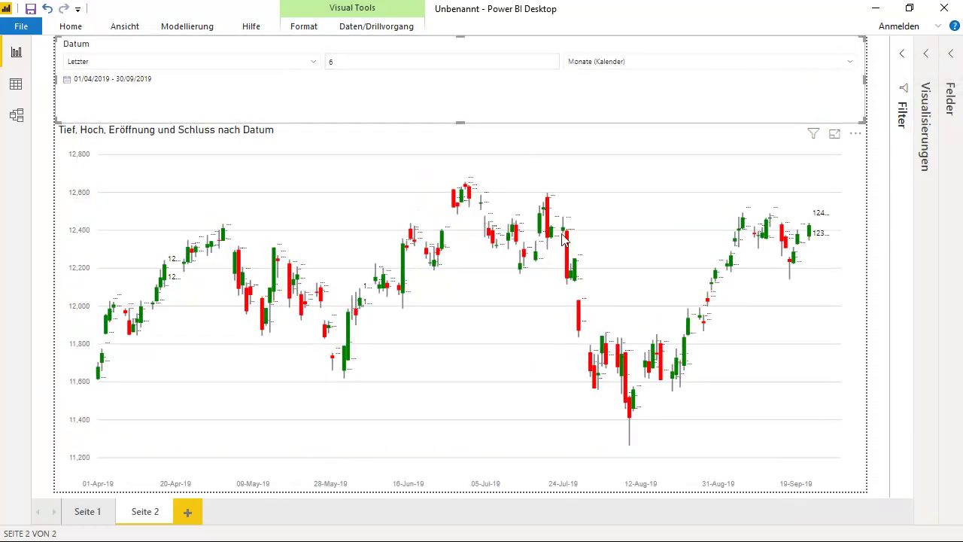